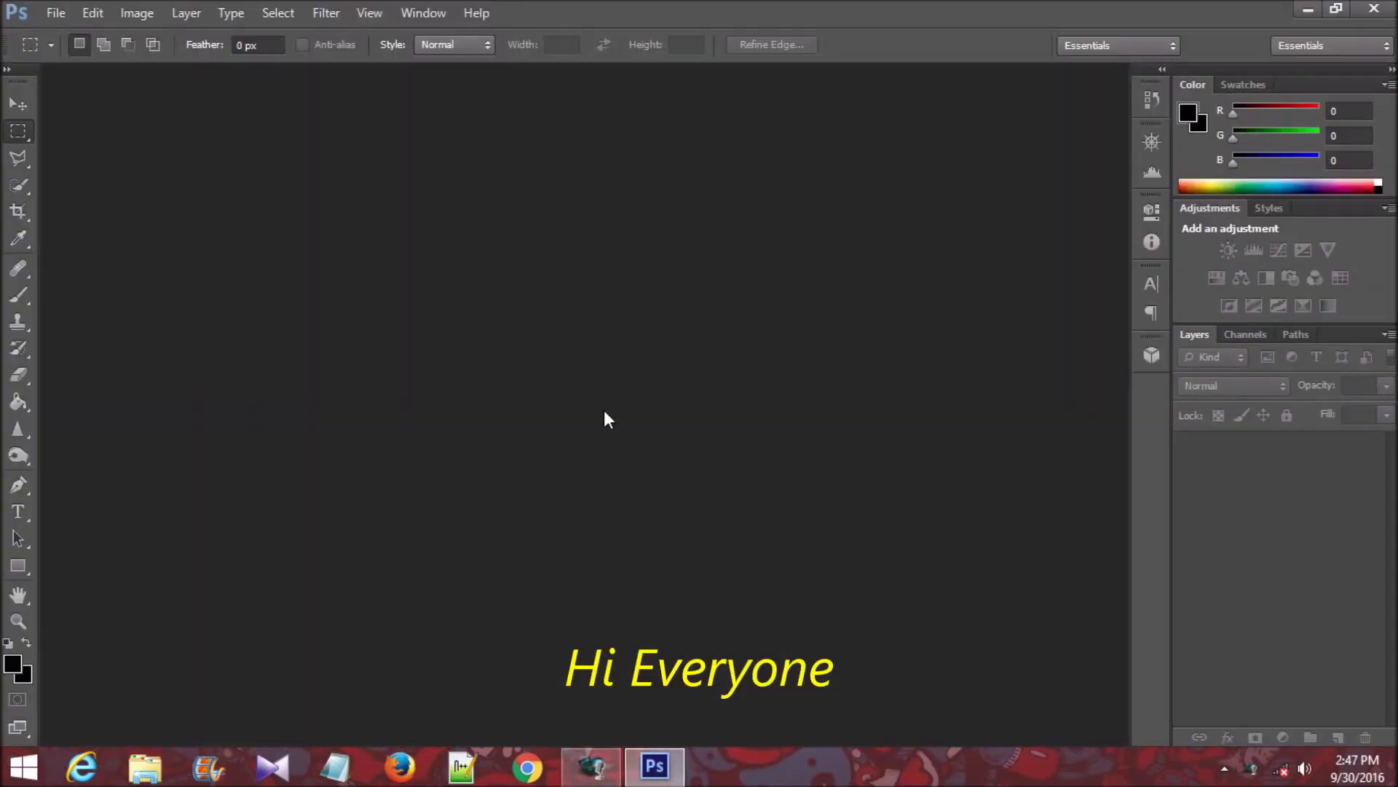
Step: Drag Untitled-1 copy.jpg from the desktop into Photoshop so the portrait opens at 100%
click(1303, 13)
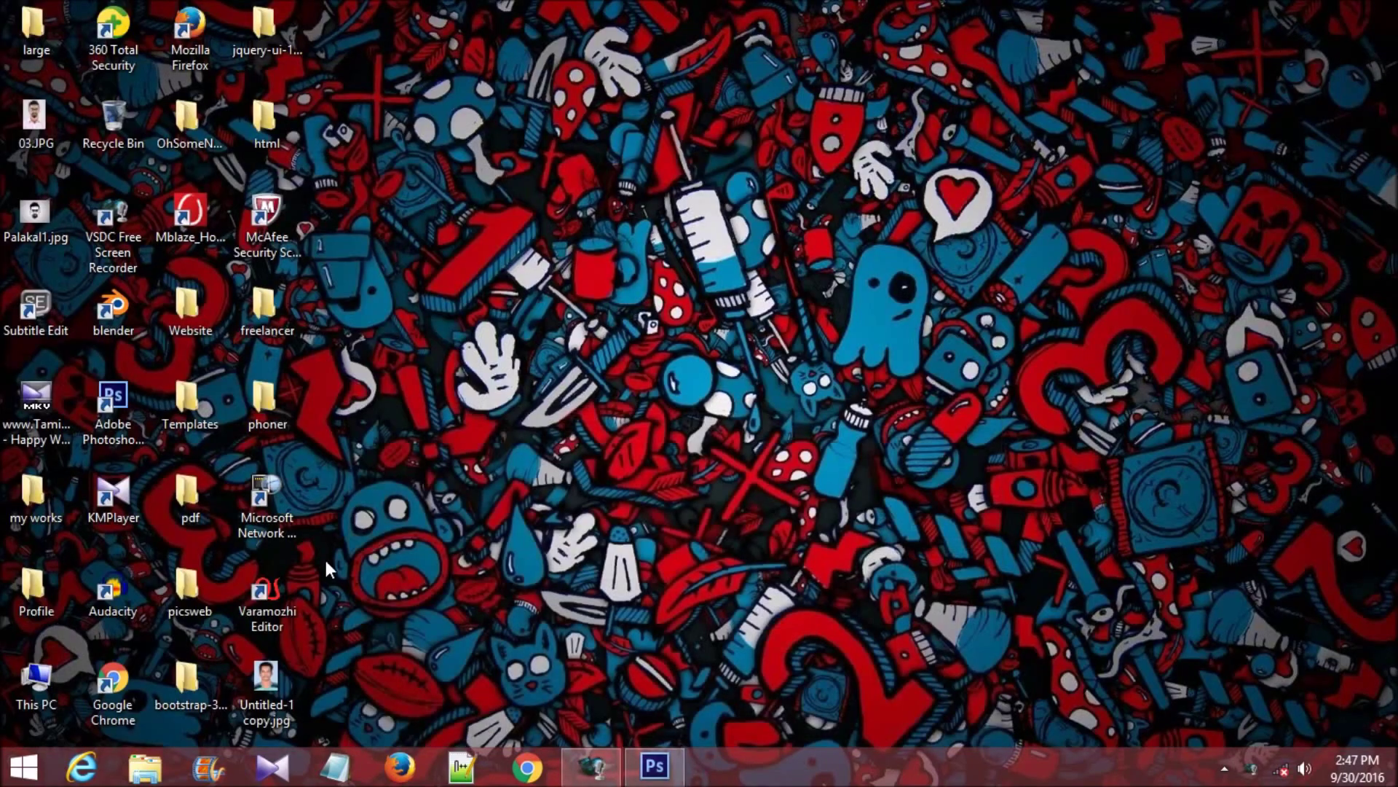
double_click(254, 692)
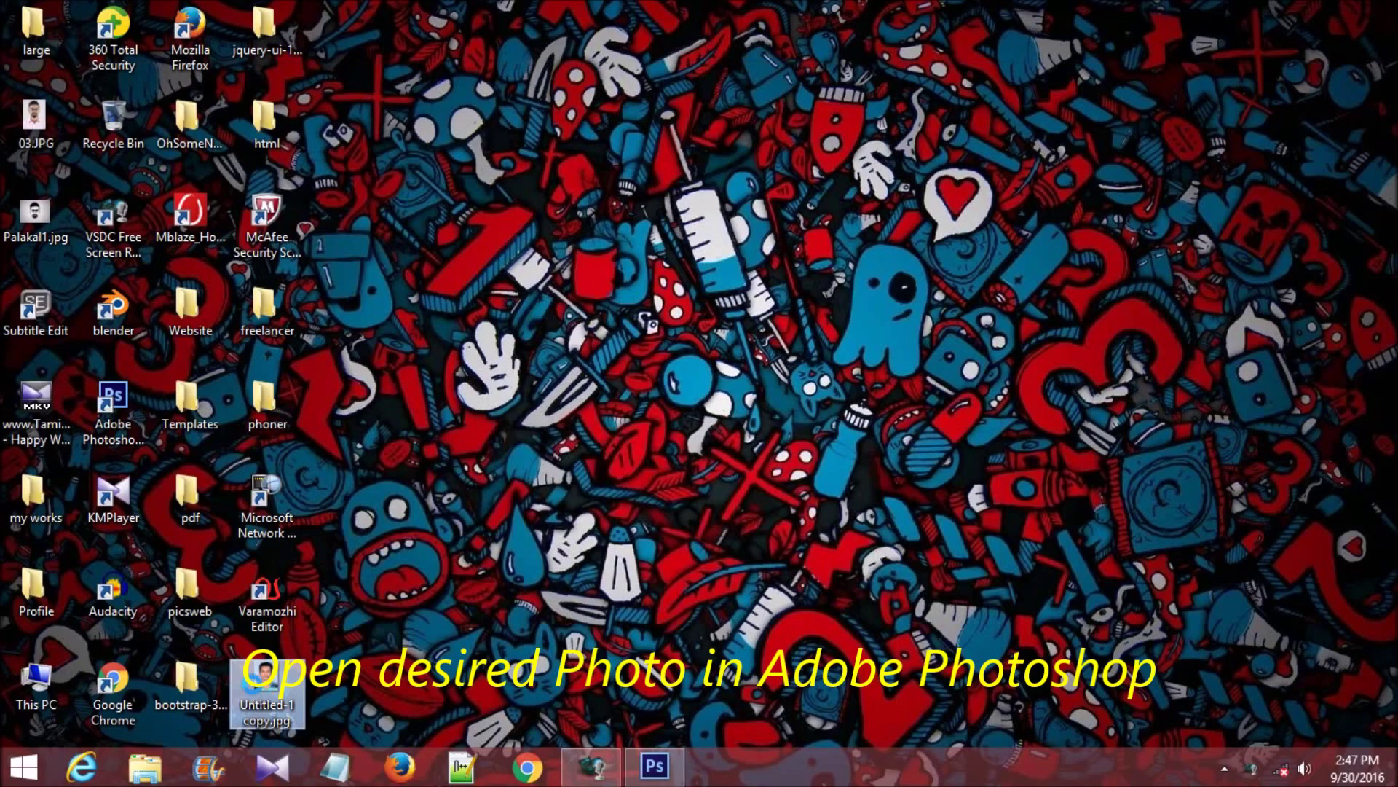
drag(256, 692, 529, 313)
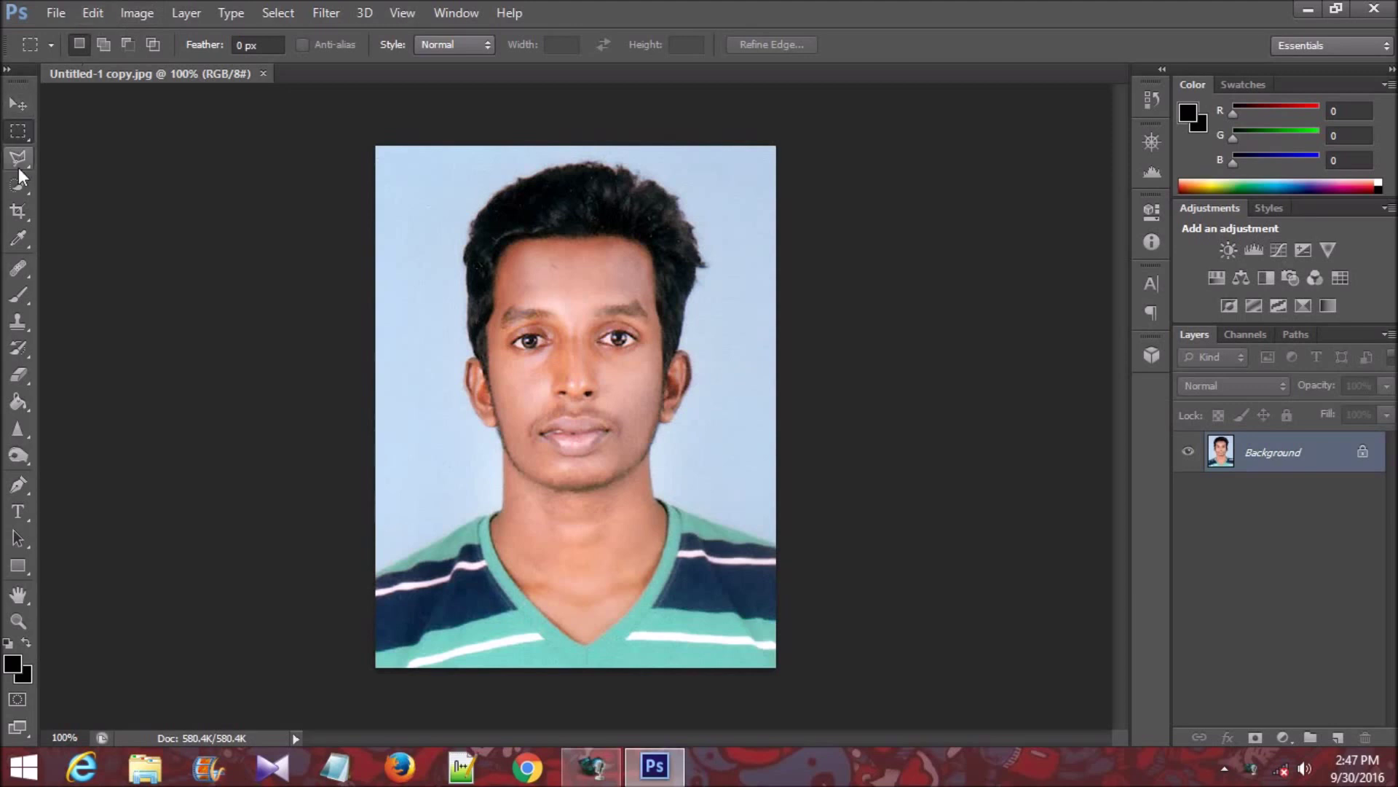
Step: With the Polygonal Lasso, trace points from the left ear along the jaw and neck
drag(19, 160, 71, 186)
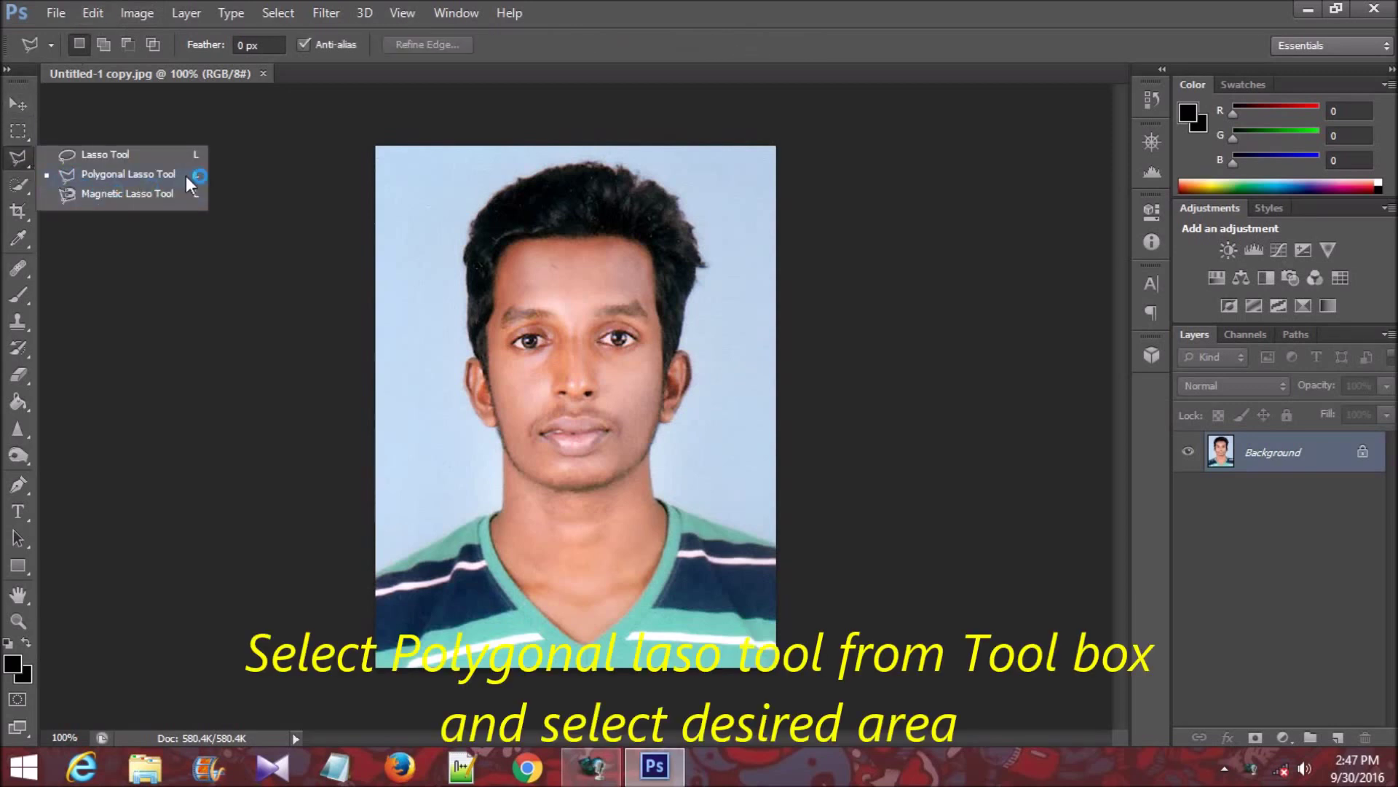
click(185, 176)
key(ctrl+plus)
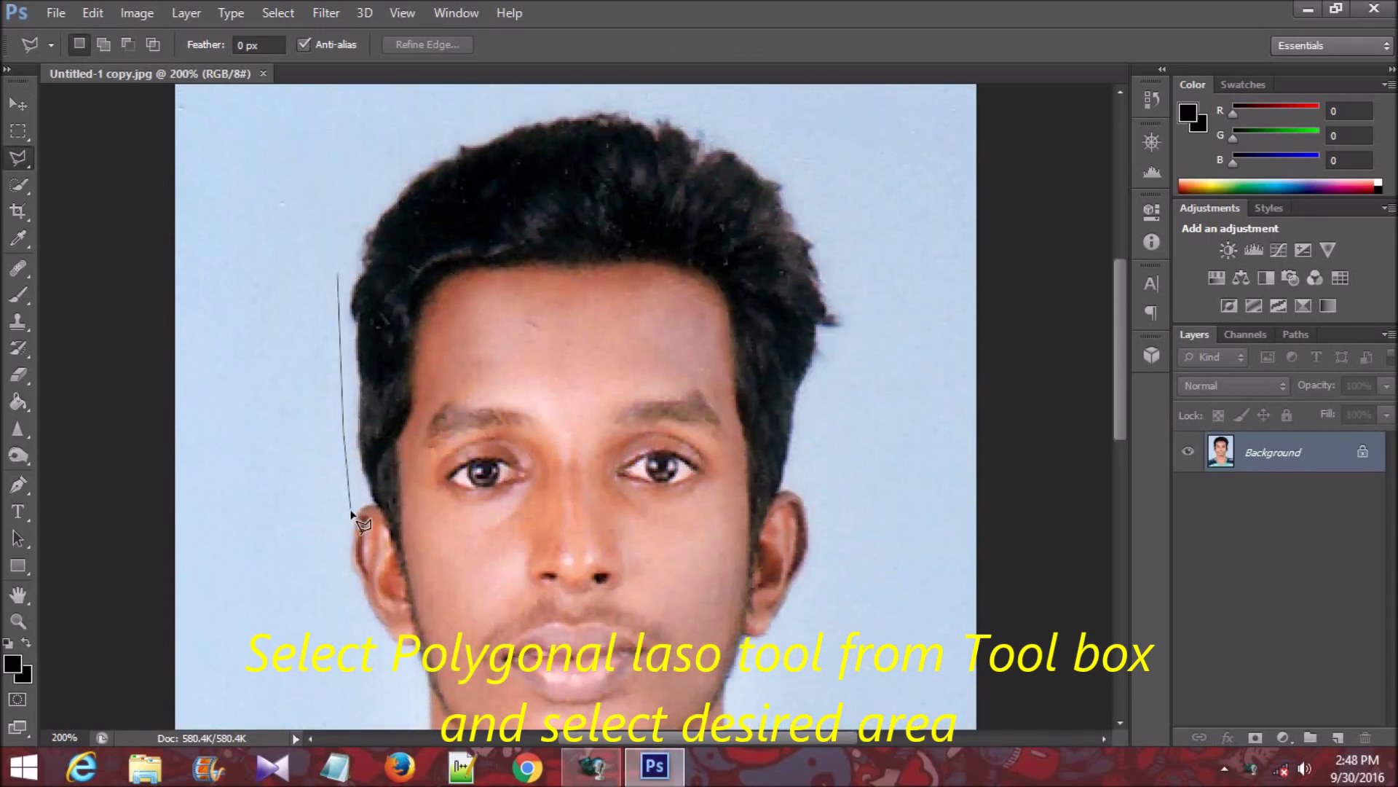
click(348, 575)
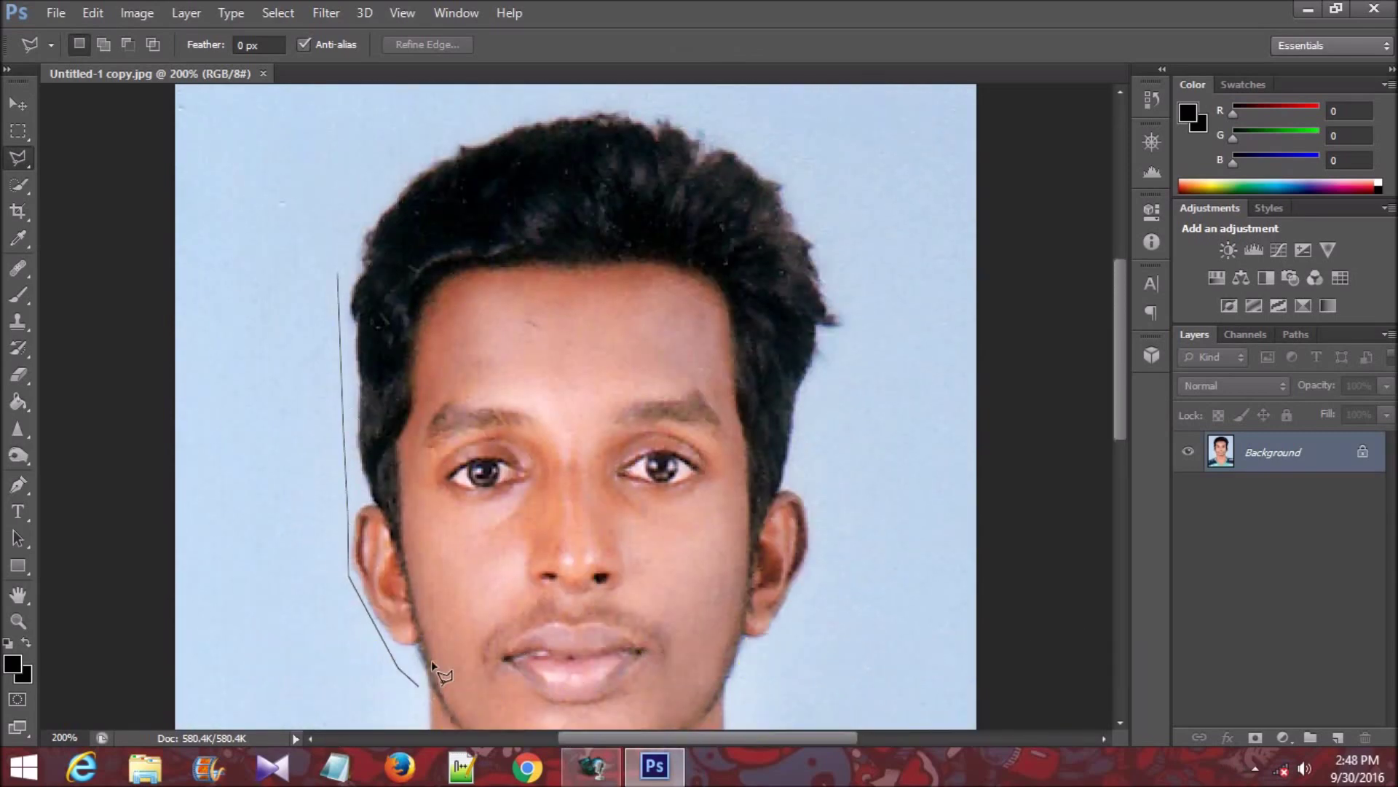
key(ctrl+minus)
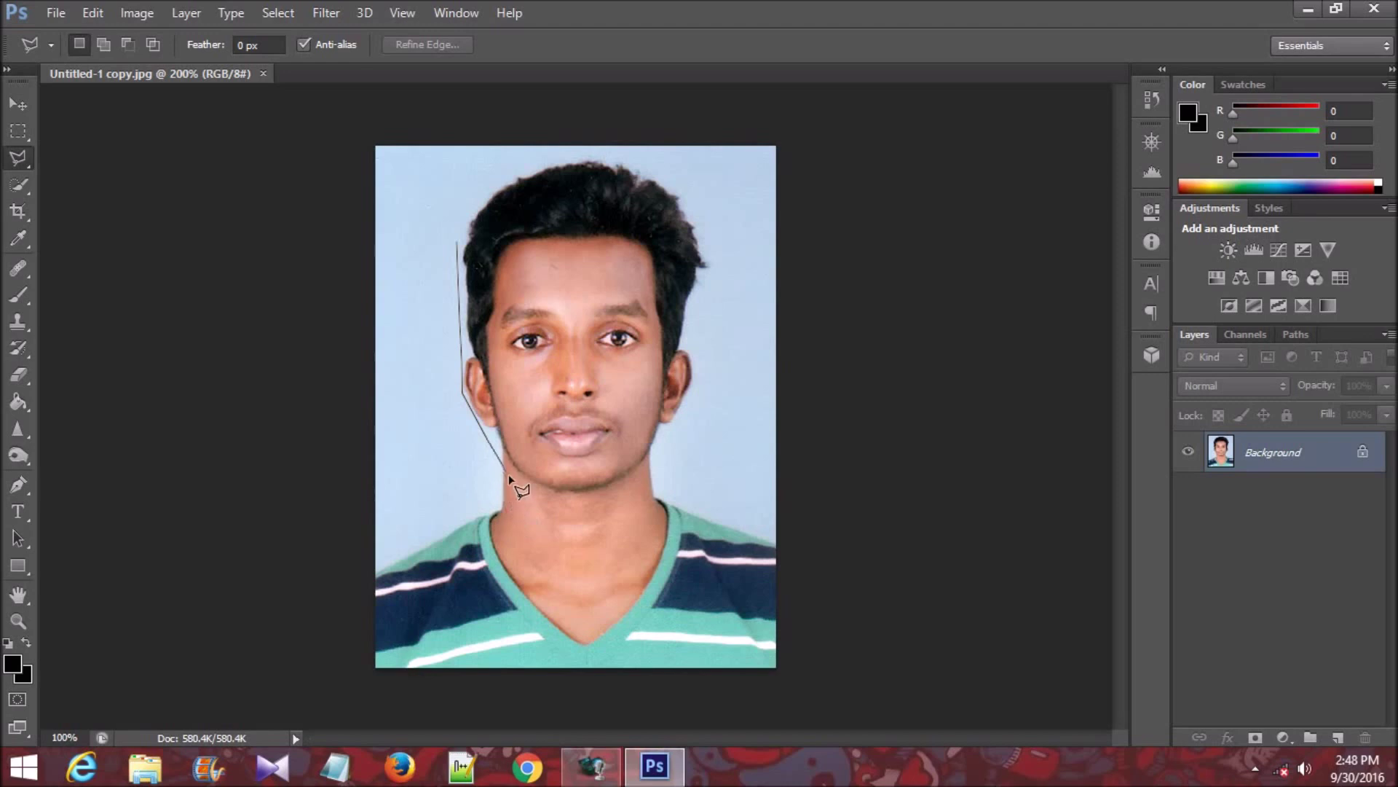
click(508, 478)
click(554, 505)
click(630, 494)
click(651, 468)
click(680, 435)
click(702, 375)
Step: Continue the outline around the right side and top of the hair, closing the selection
click(701, 353)
click(715, 263)
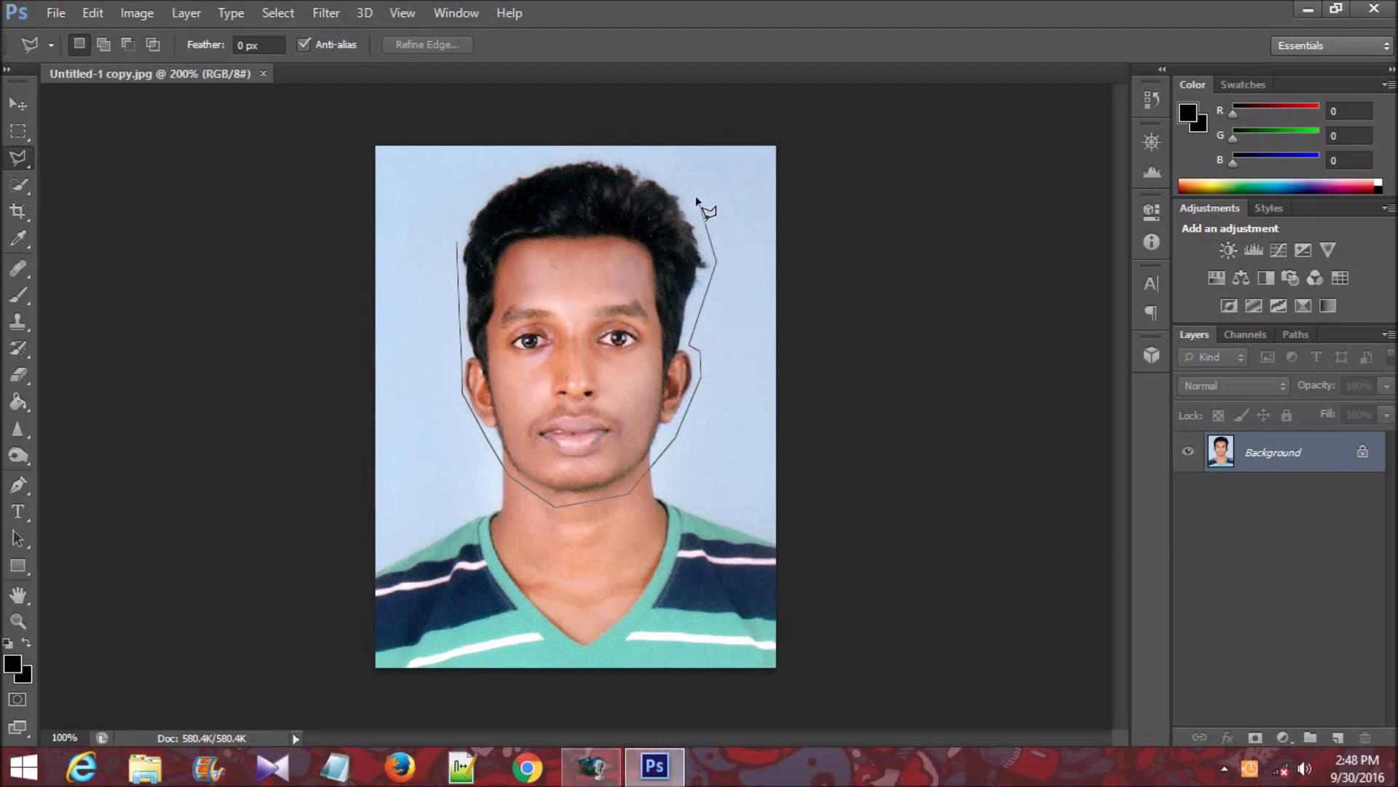
click(689, 182)
click(622, 156)
click(531, 160)
click(474, 194)
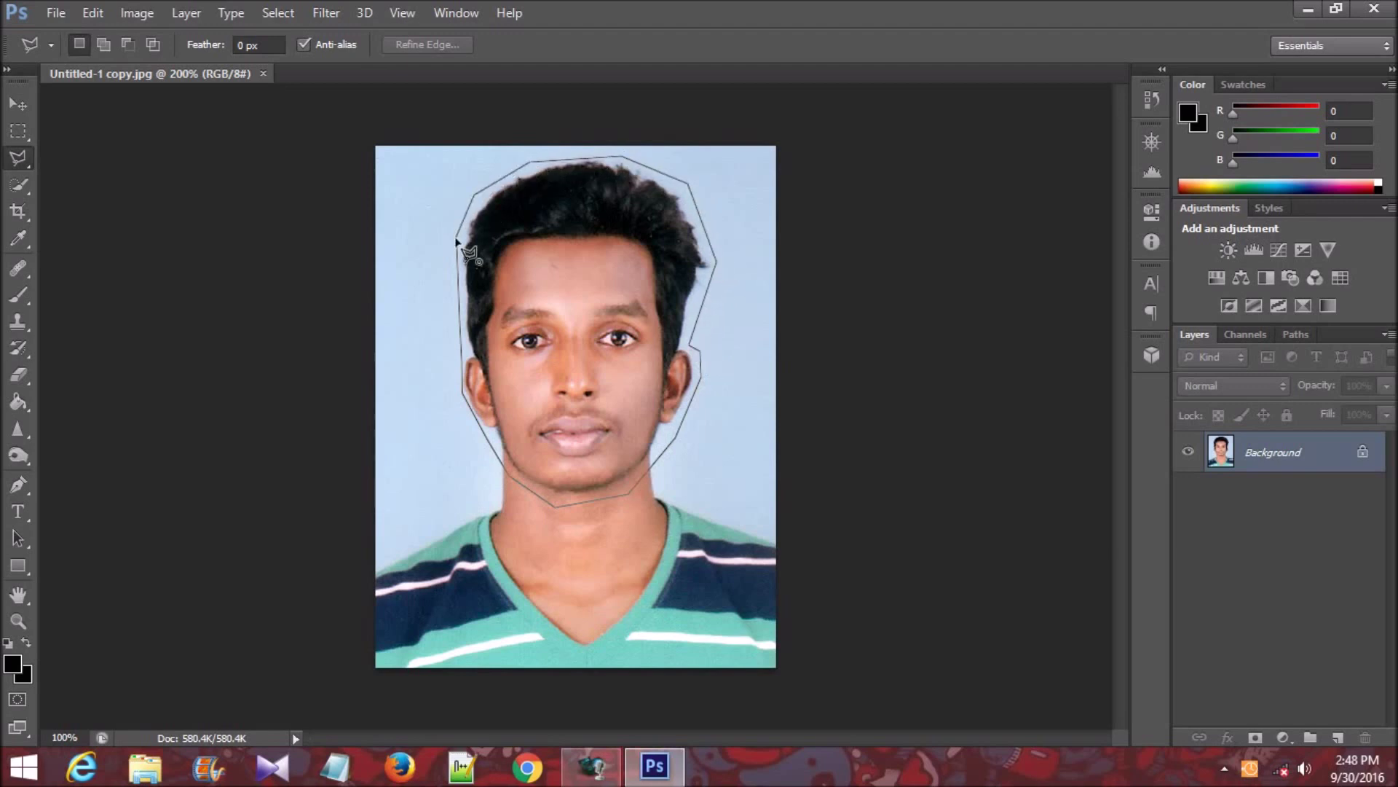
click(457, 239)
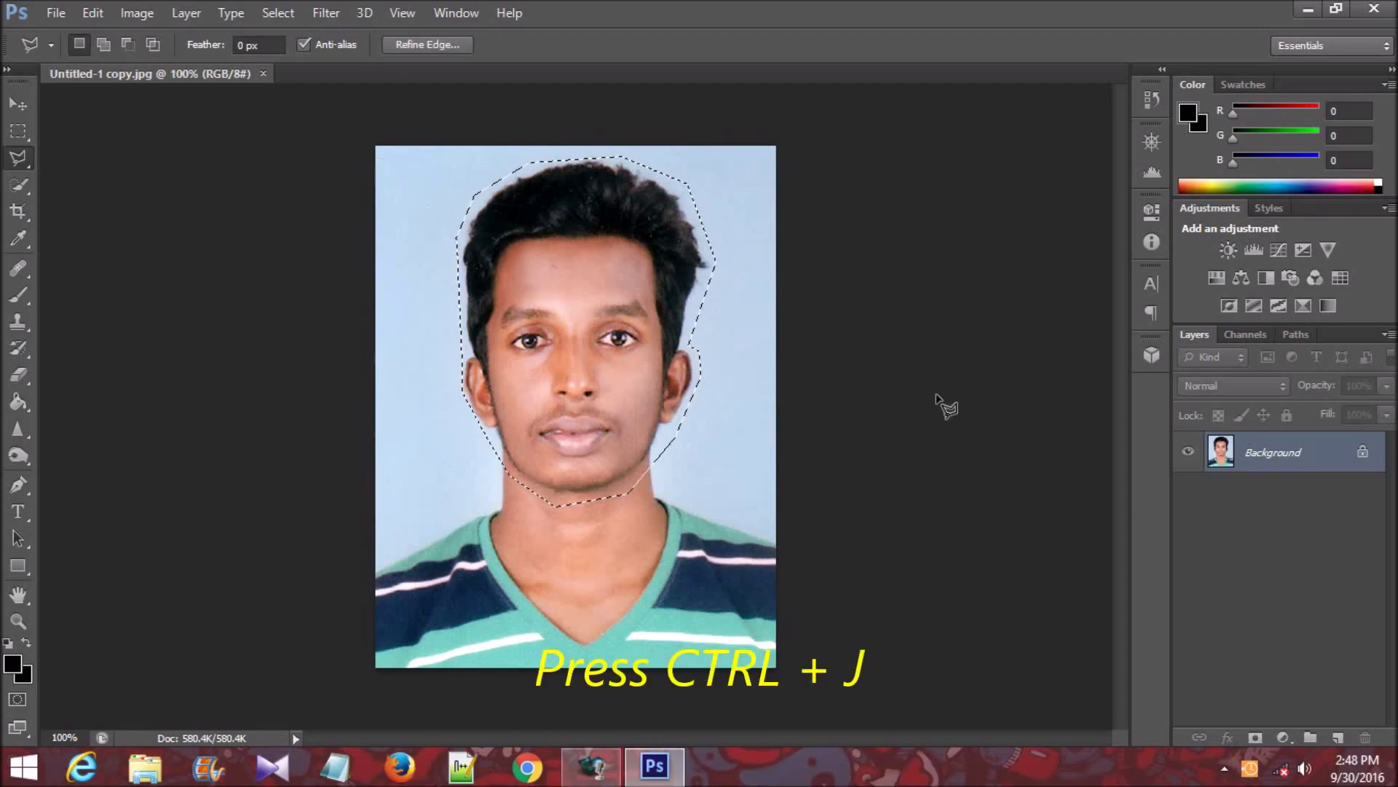
Step: Copy the head selection to Layer 1 with Ctrl+J and hide the Background layer
key(ctrl+j)
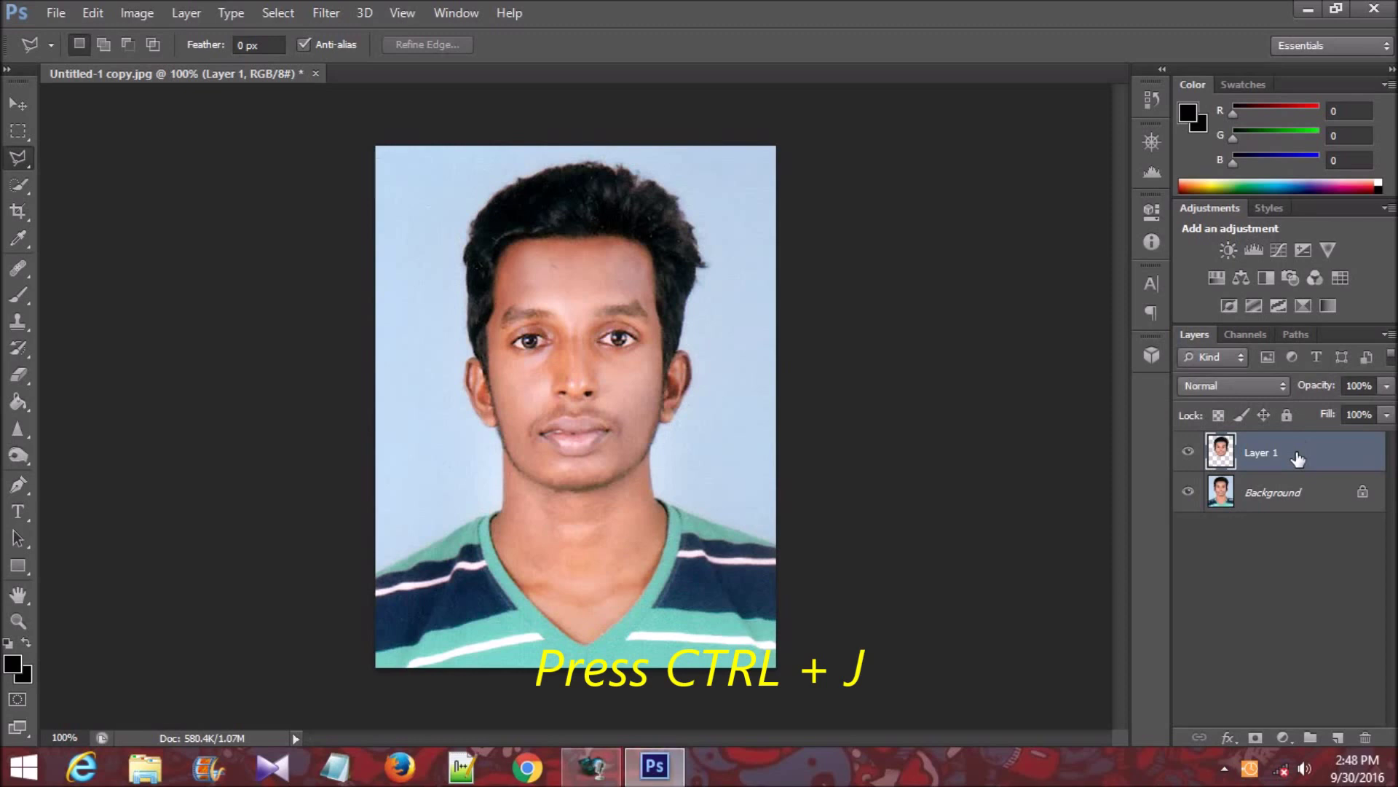
click(1189, 494)
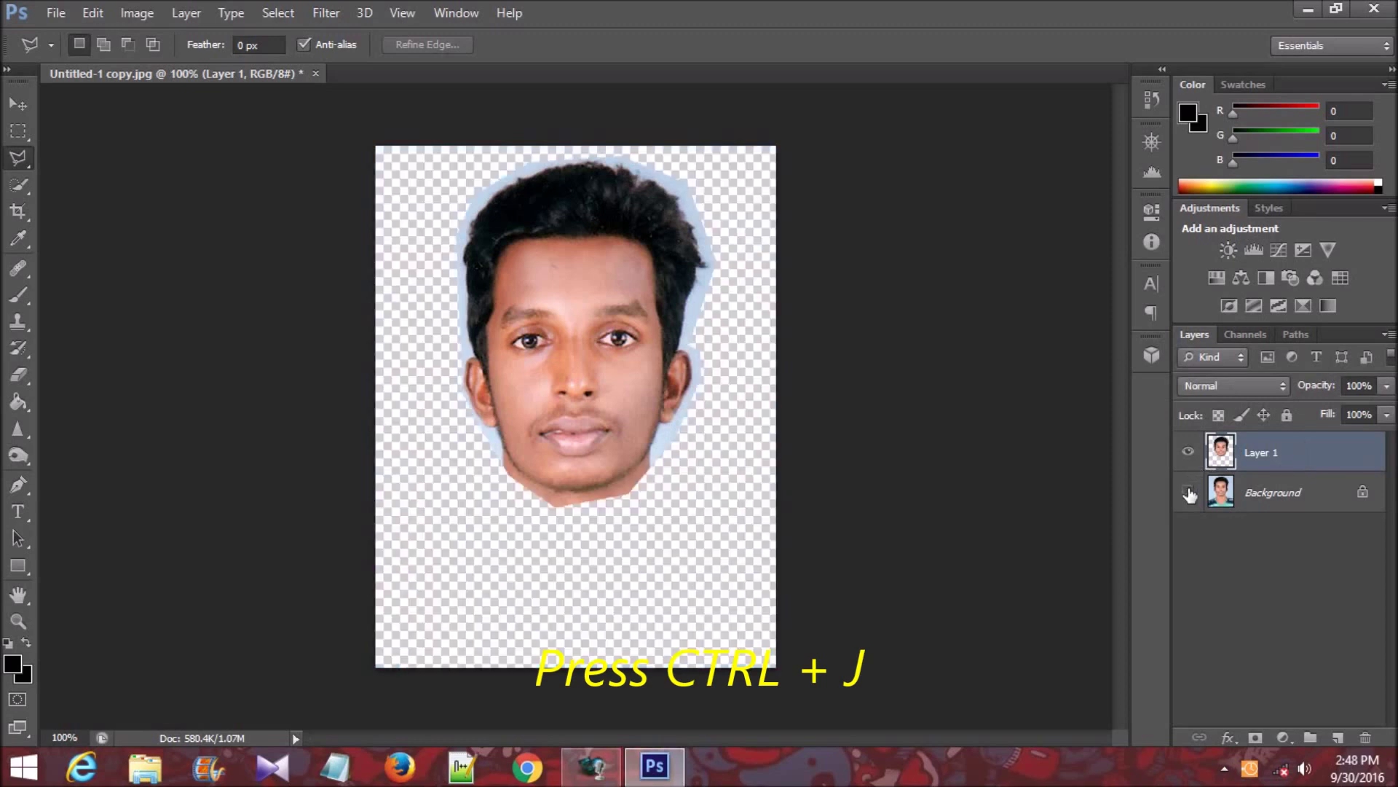
click(1189, 494)
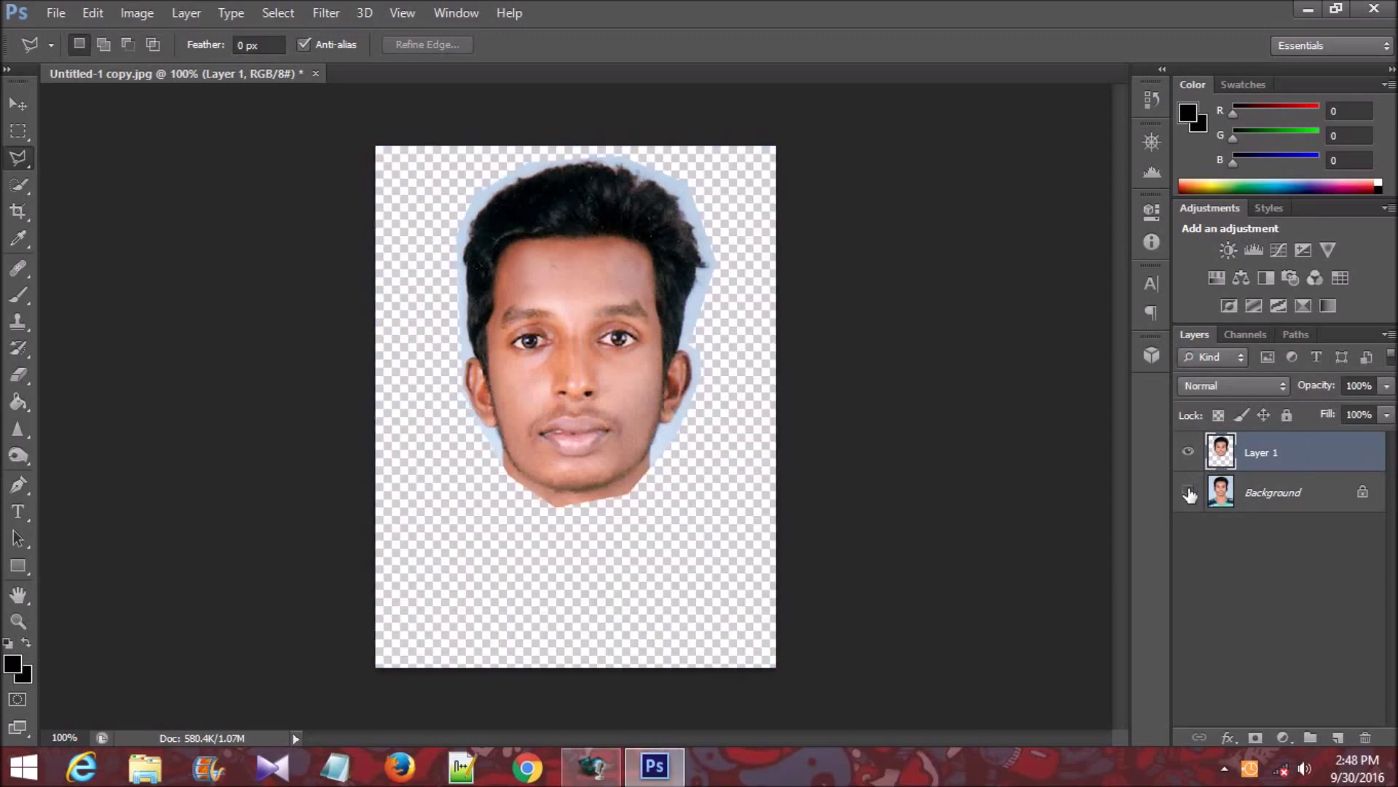
click(1189, 494)
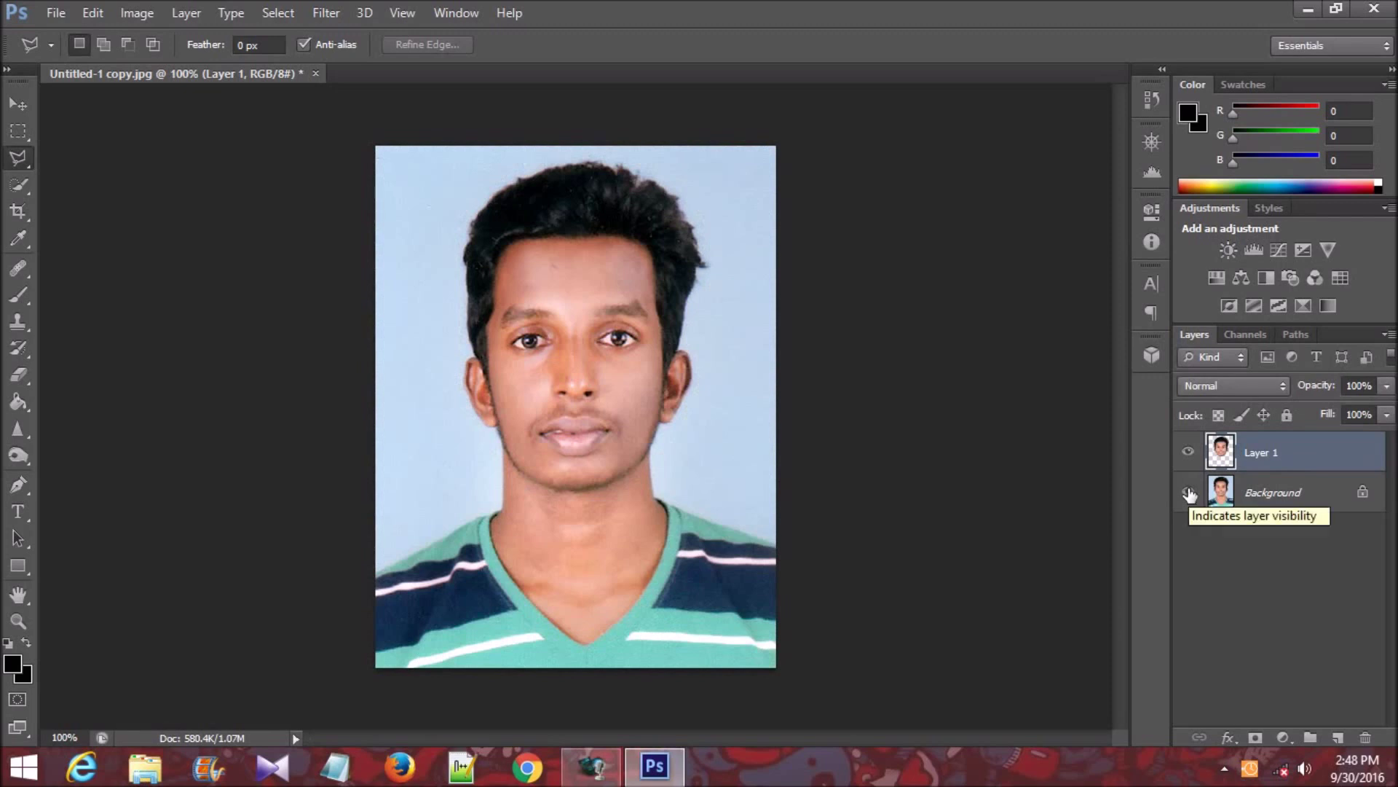
click(1190, 493)
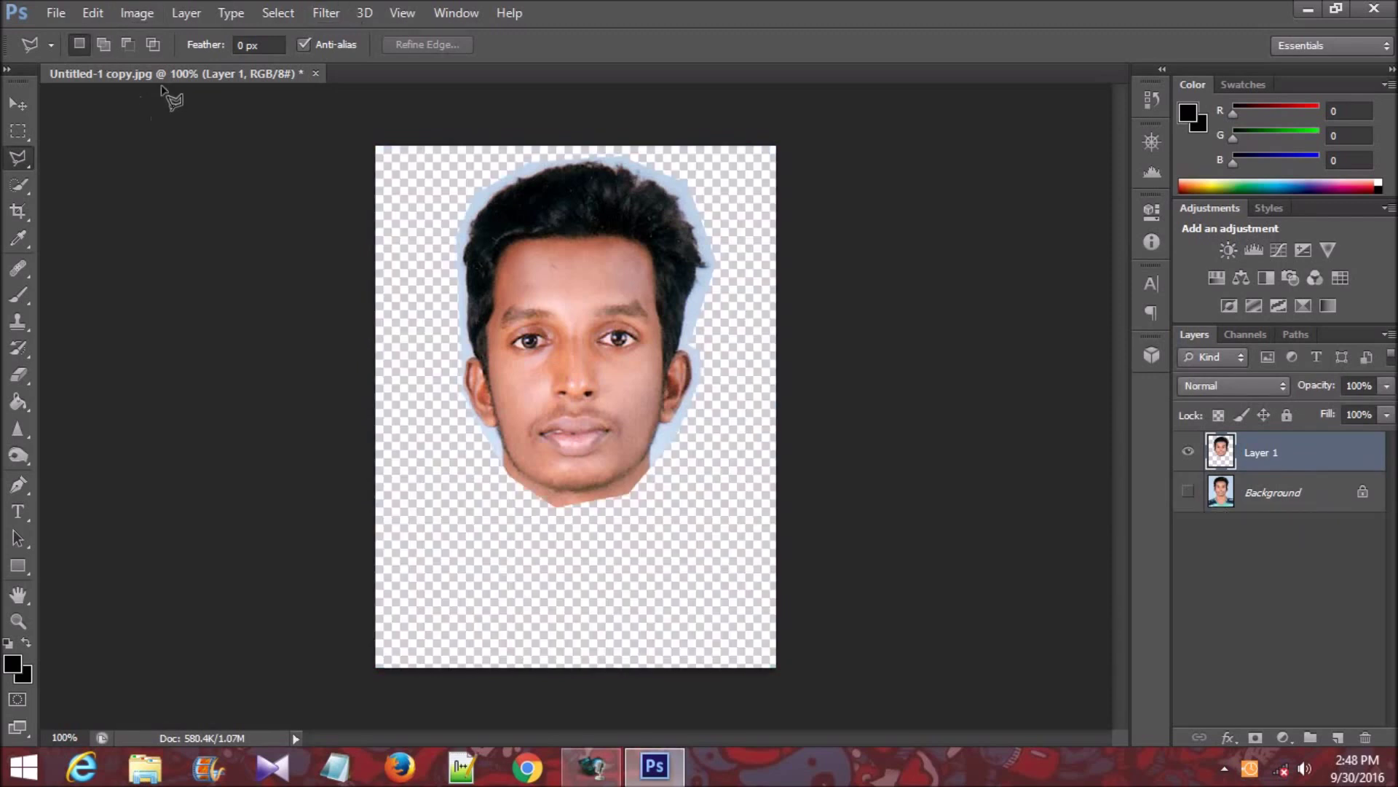
click(137, 13)
mouse_move(168, 64)
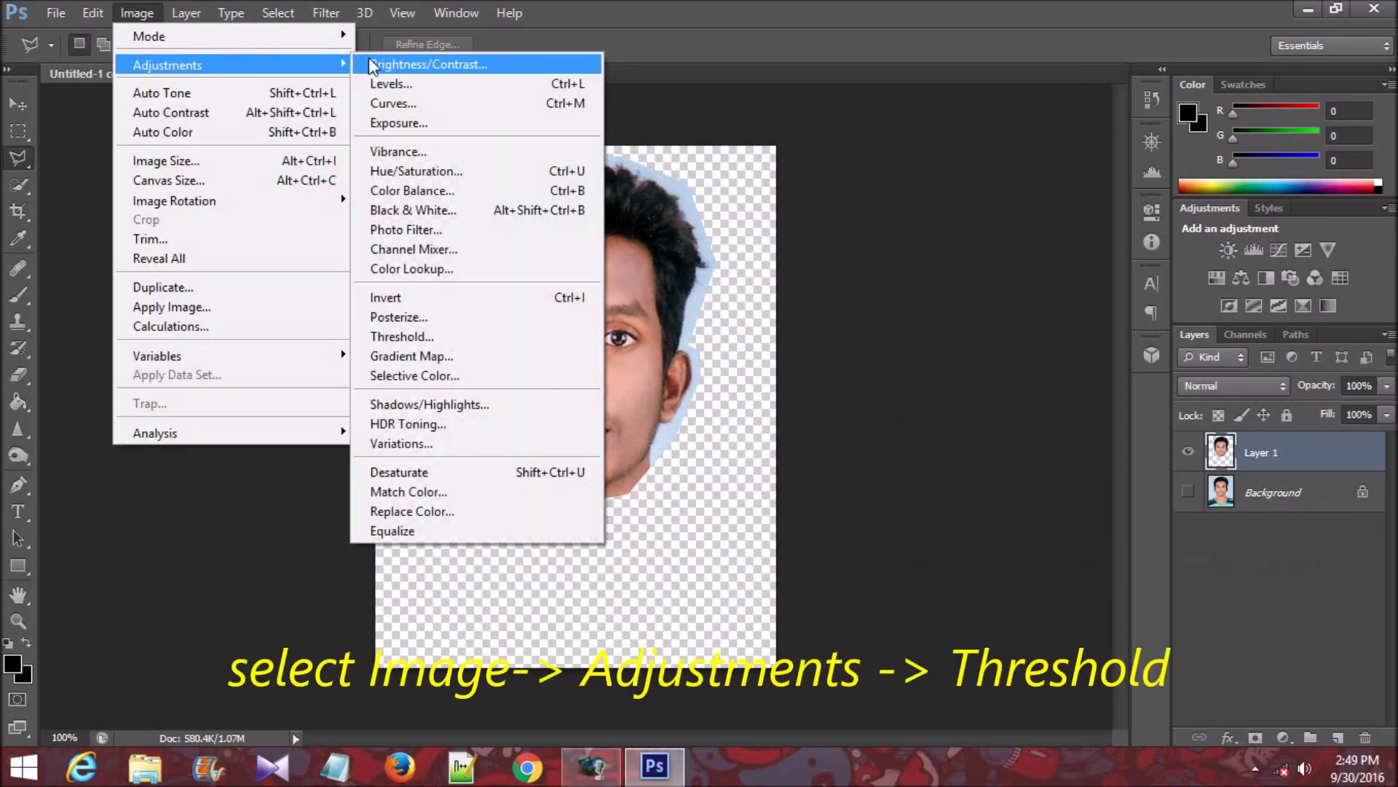
Step: Apply a Threshold adjustment at level 141 to the head on Layer 1
click(436, 336)
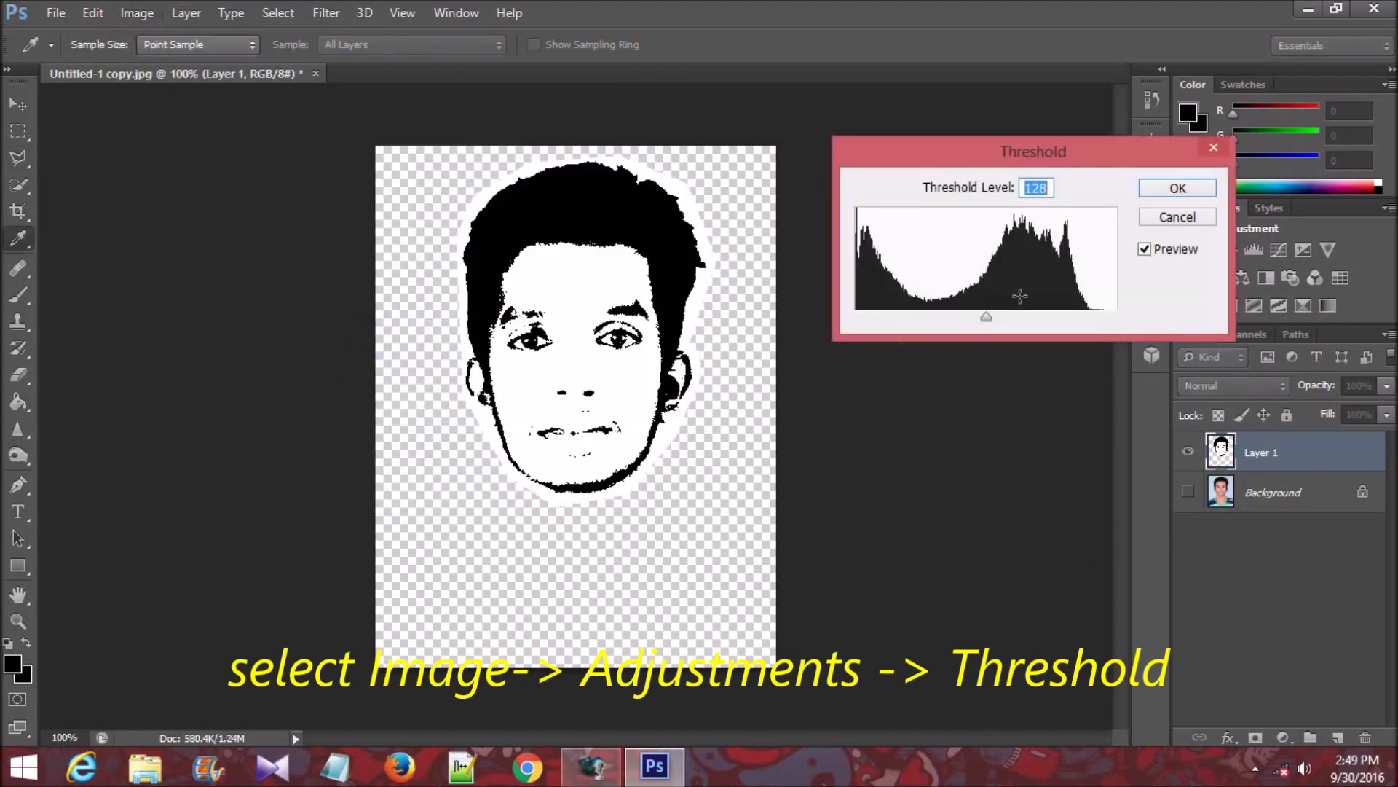
mouse_move(992, 318)
mouse_down()
mouse_move(1013, 316)
mouse_move(858, 313)
mouse_move(1001, 313)
mouse_up()
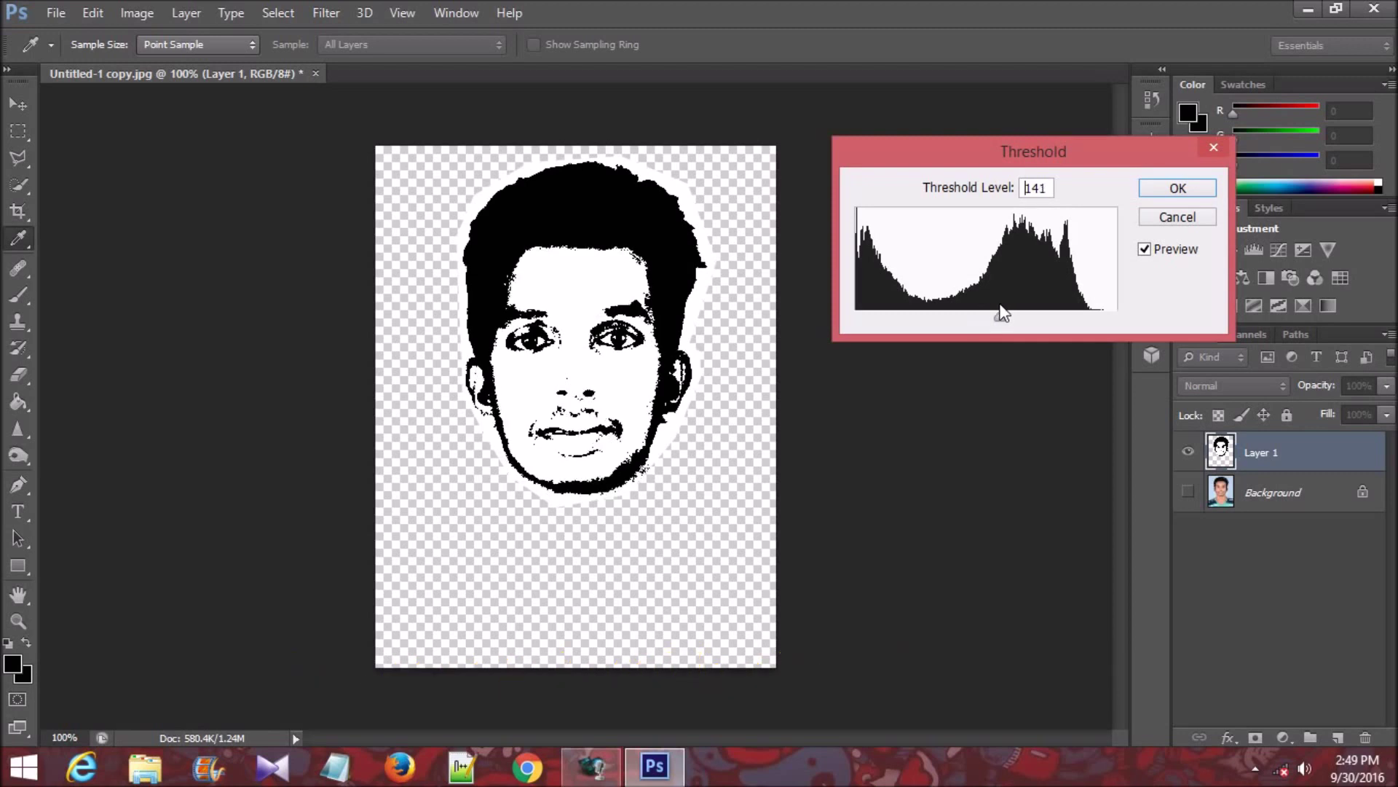
drag(1001, 313, 999, 312)
click(1171, 191)
key(l)
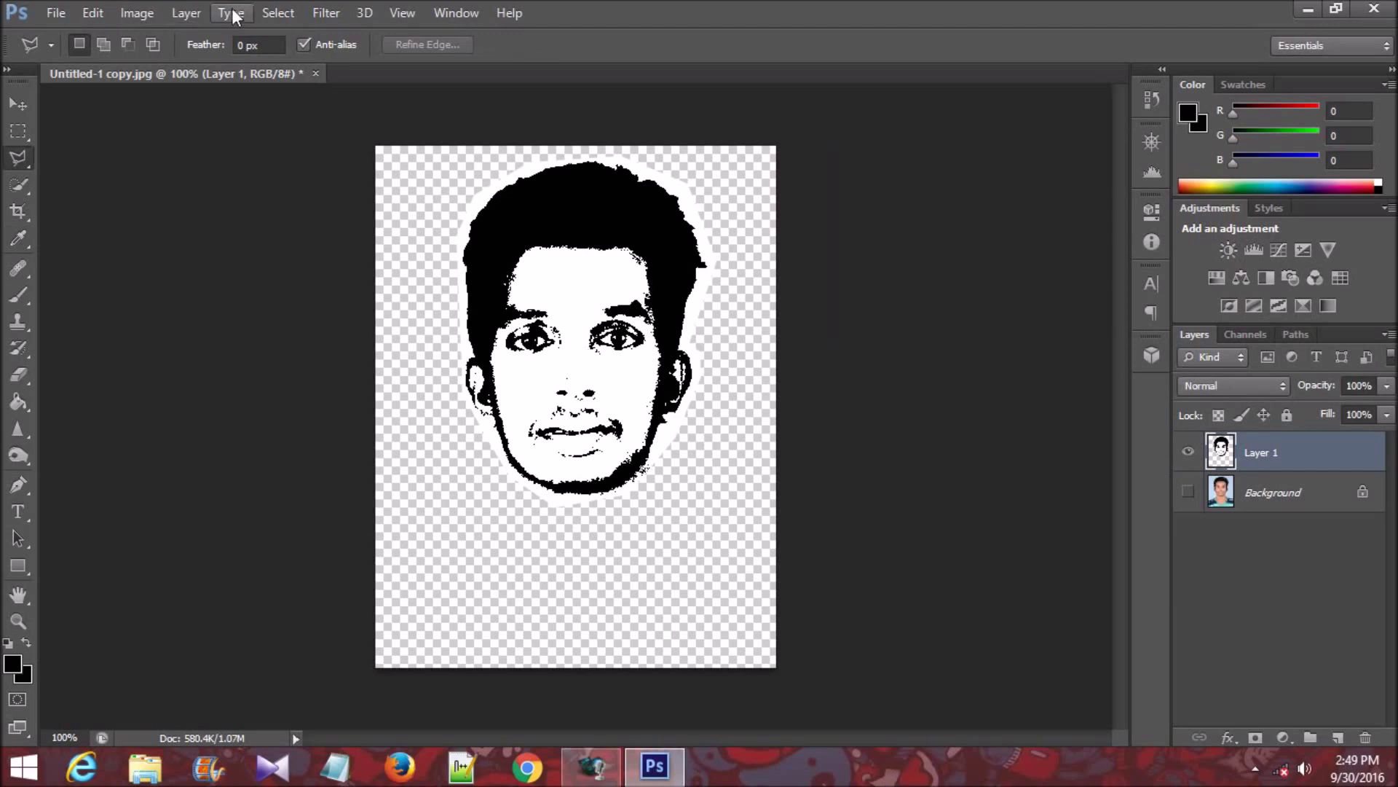
Step: Use Select > Color Range to select the black stencil areas with Fuzziness at 200
click(277, 14)
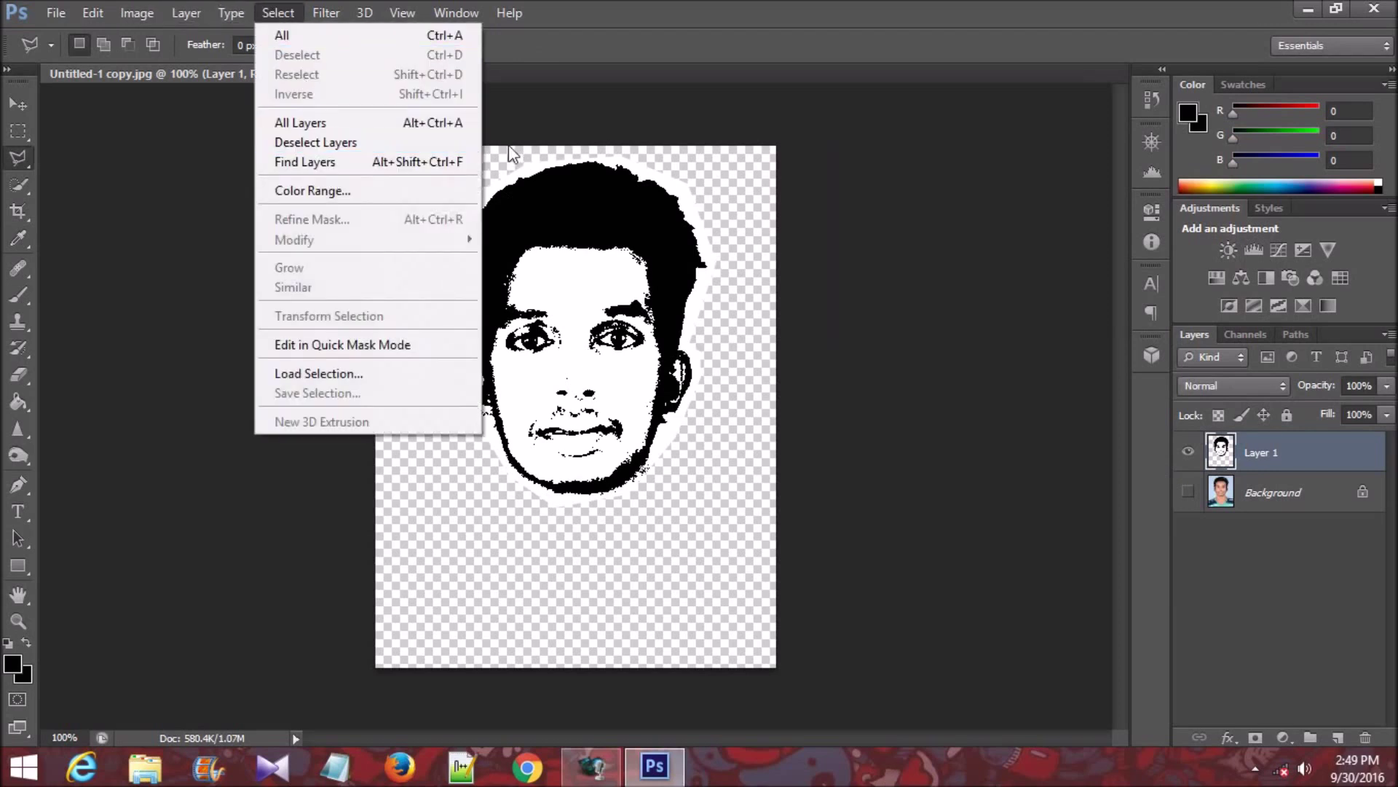
click(376, 192)
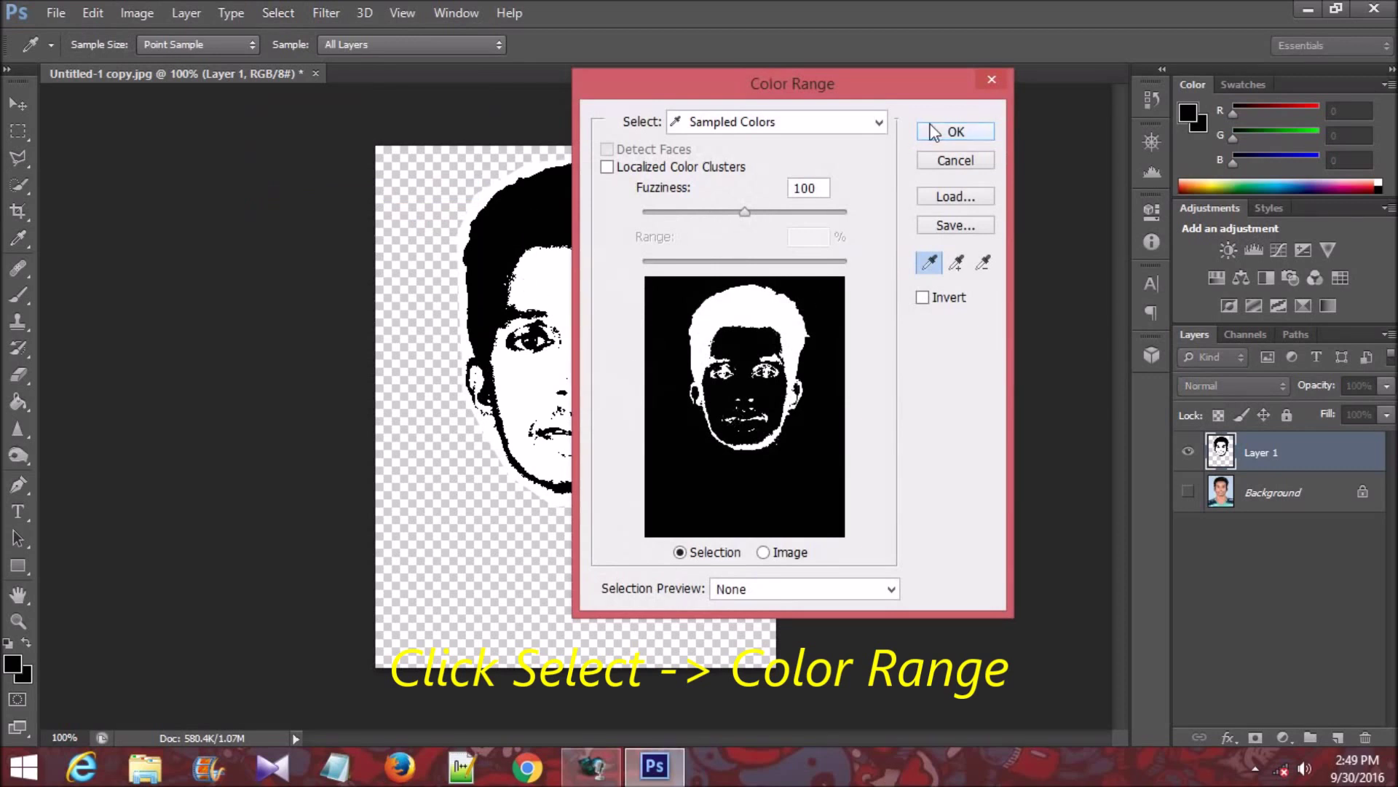
drag(745, 212, 837, 212)
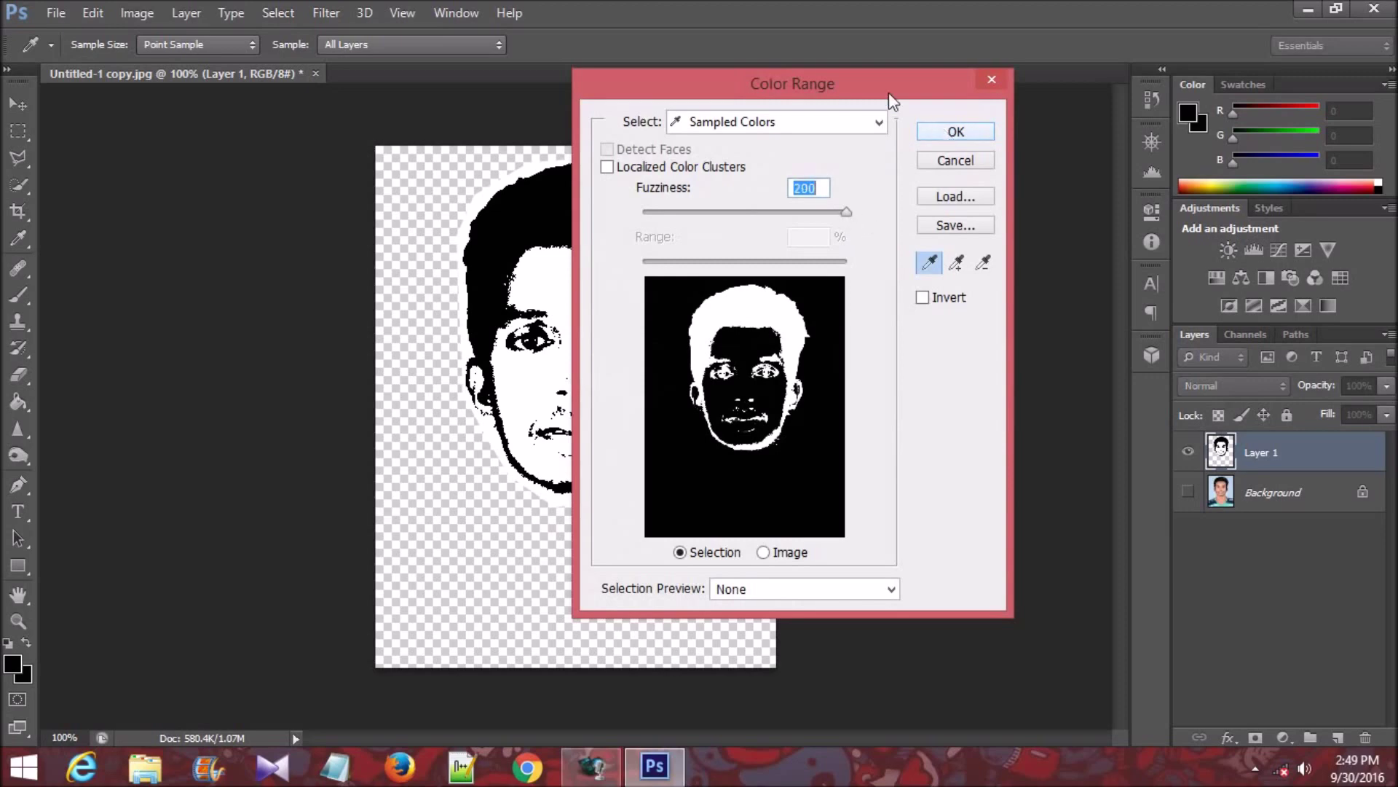
drag(892, 100, 992, 94)
click(1055, 131)
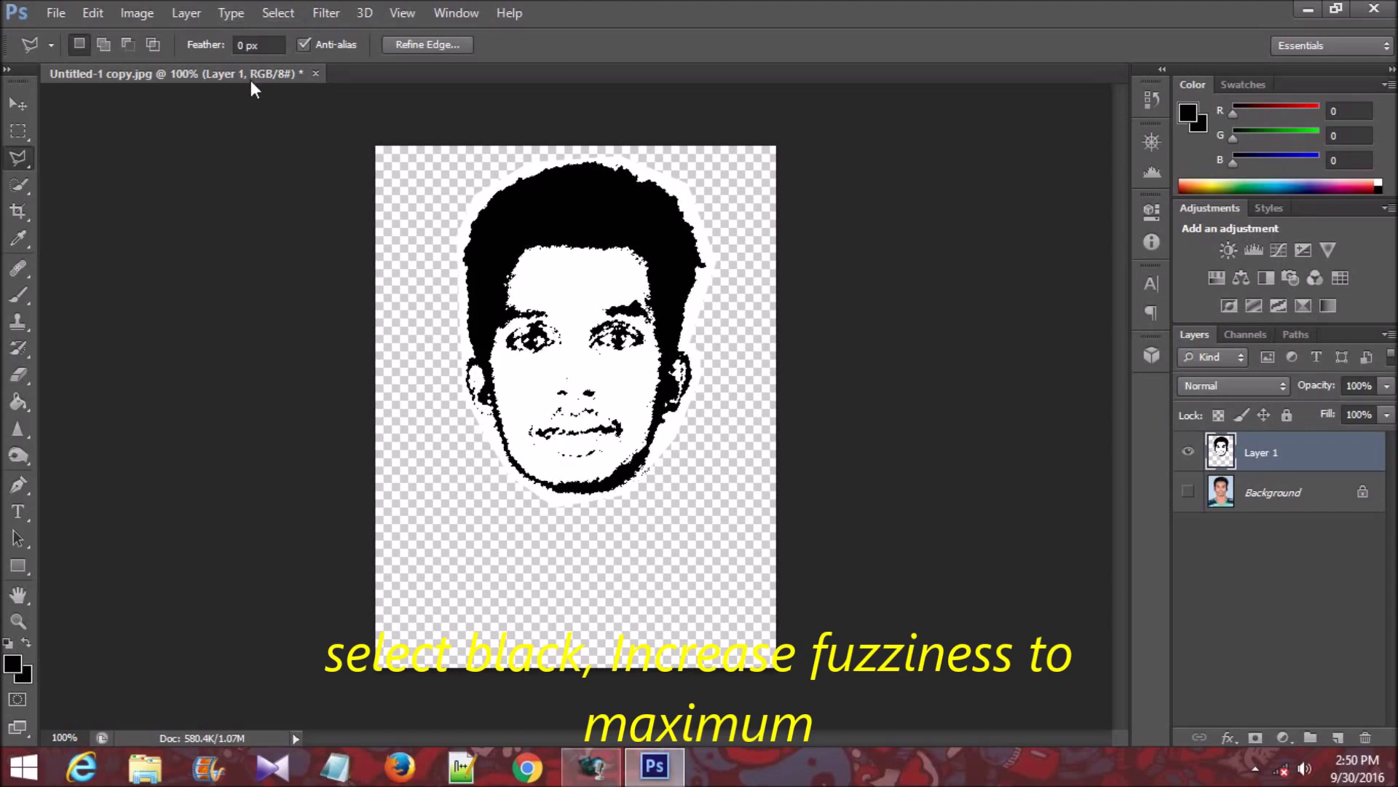
Step: Copy the selected black face stencil to the clipboard
click(92, 14)
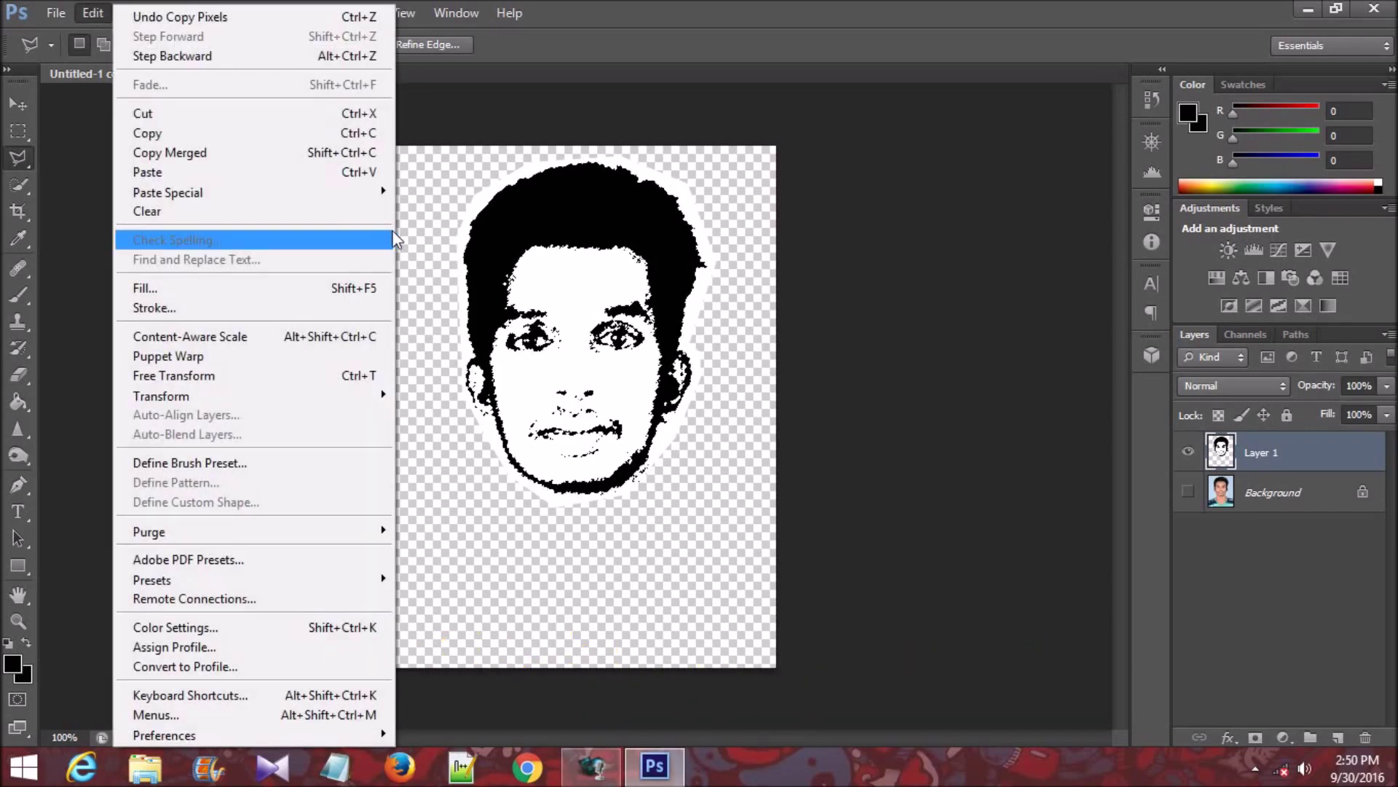
click(307, 132)
key(v)
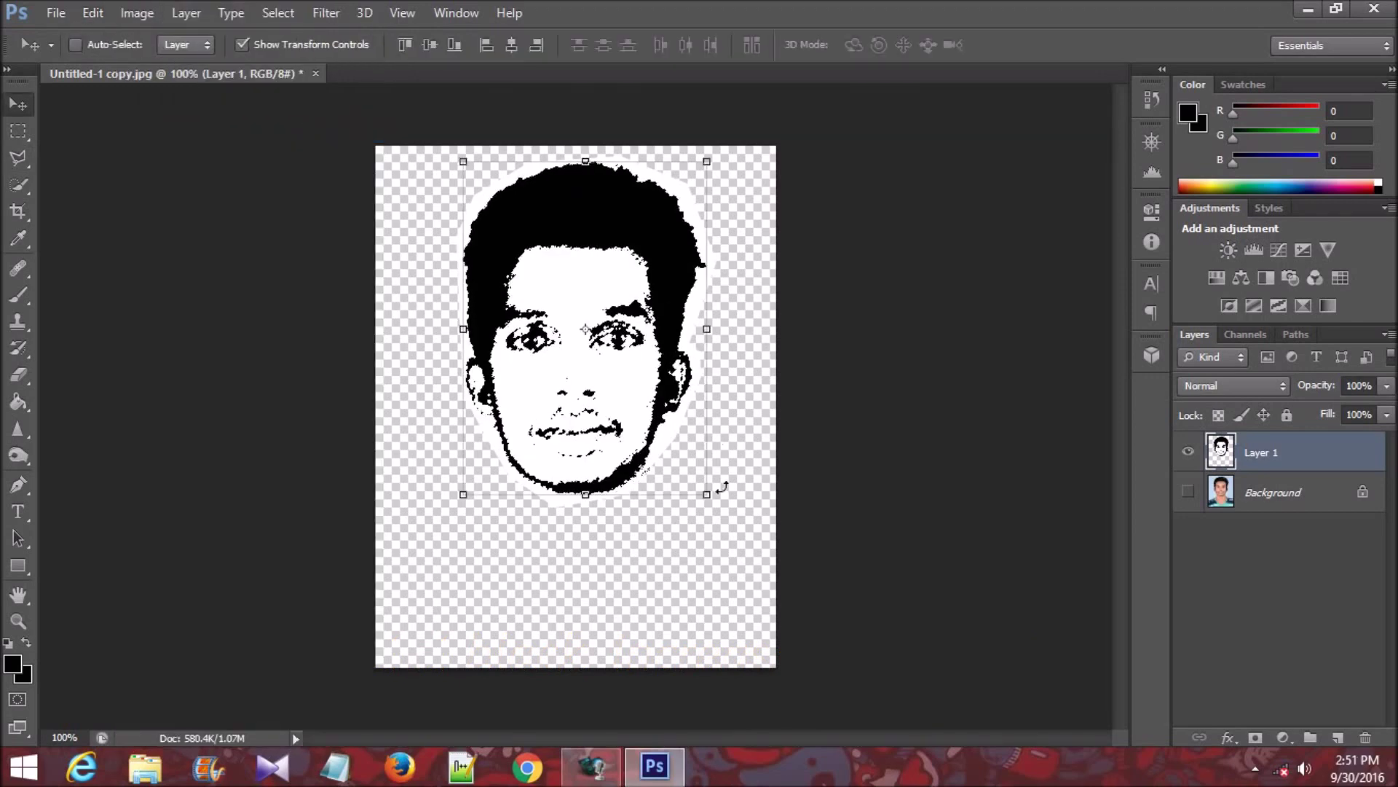
click(92, 13)
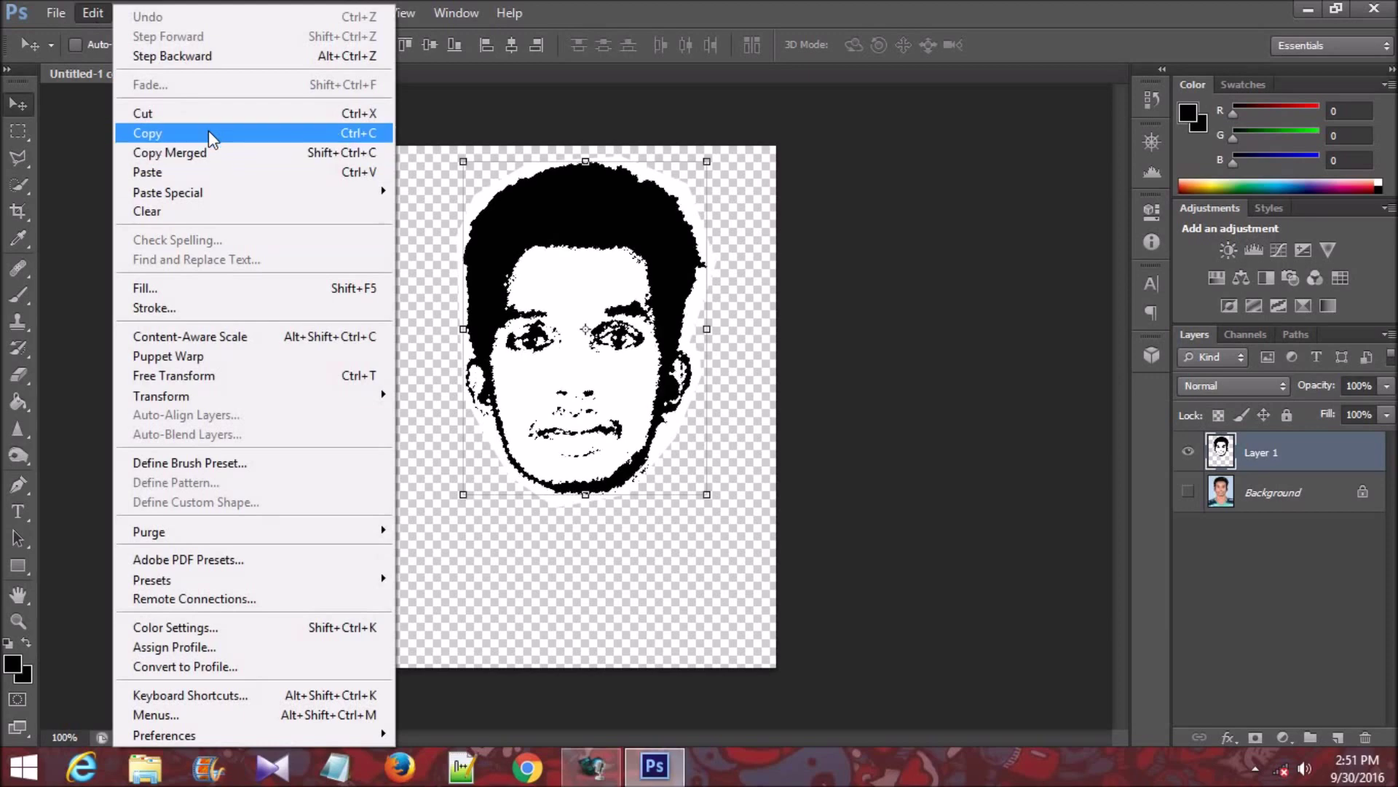
click(203, 131)
Step: Create a new Photo preset document sized Landscape, 2 x 3
click(43, 11)
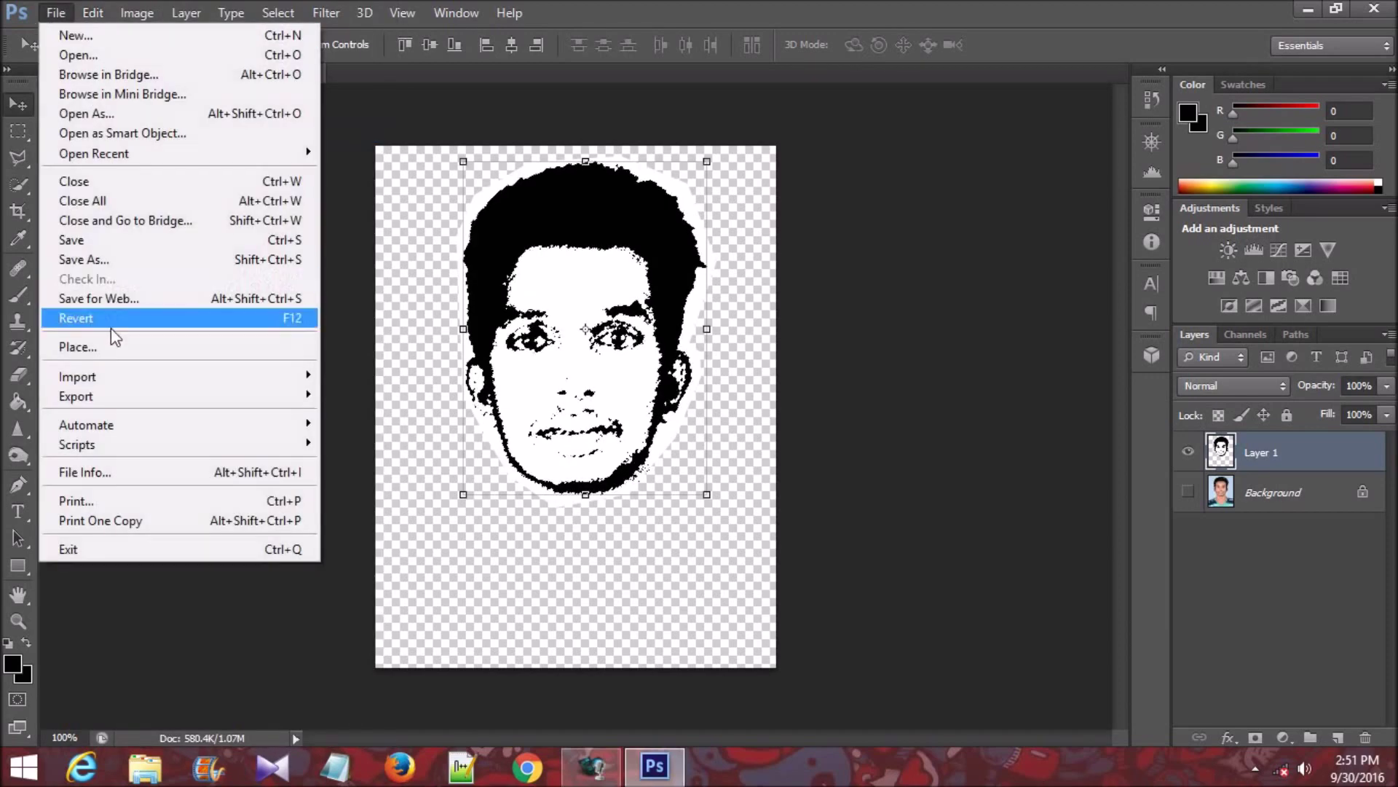
click(178, 35)
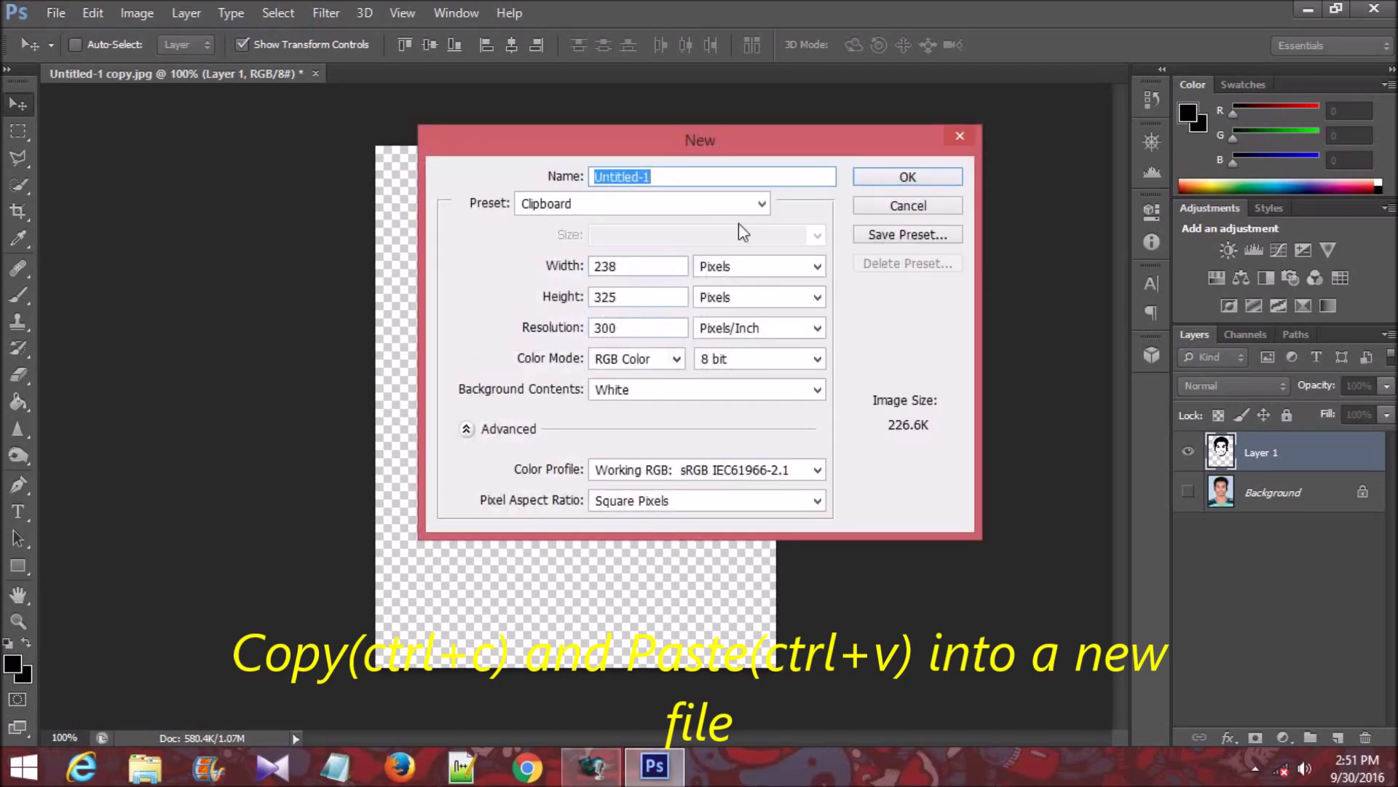
click(762, 203)
click(683, 304)
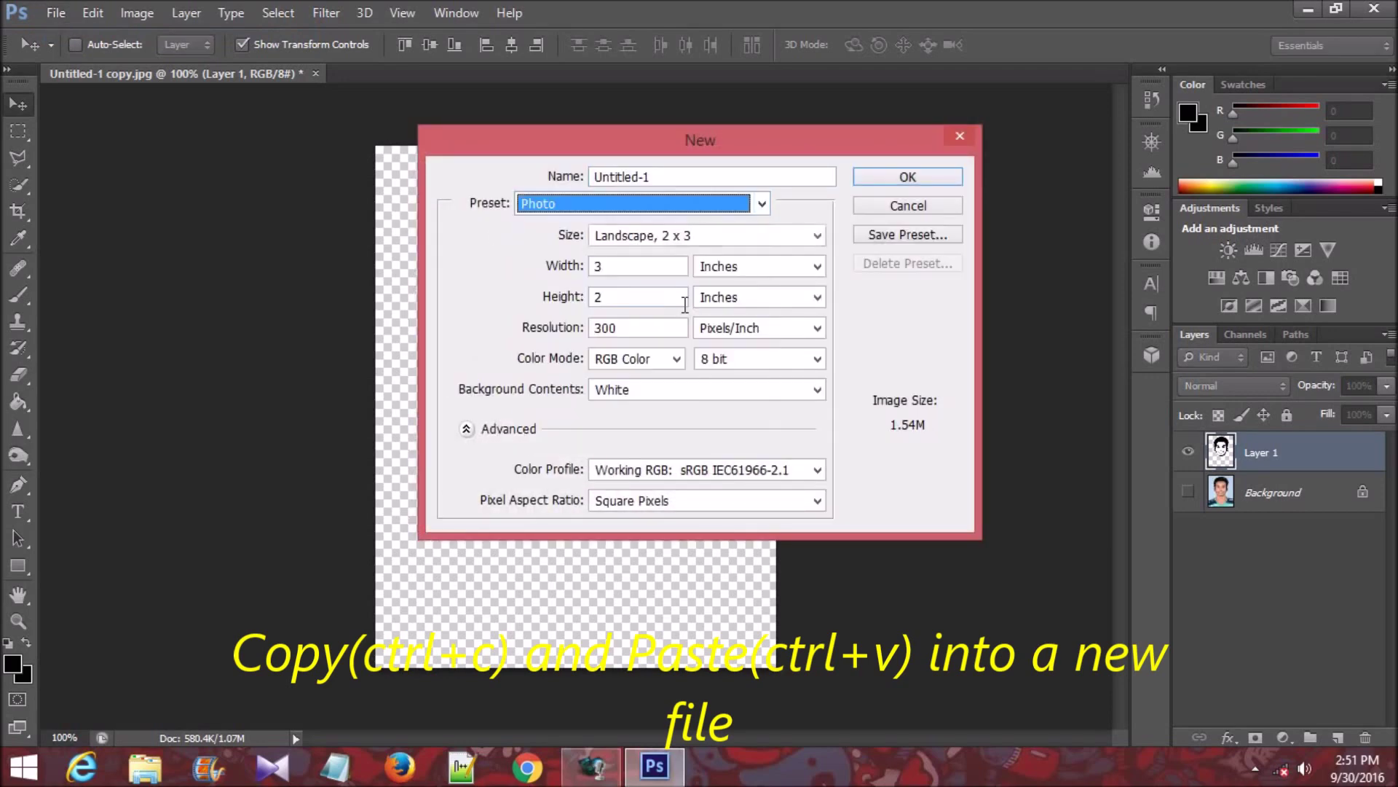
click(809, 240)
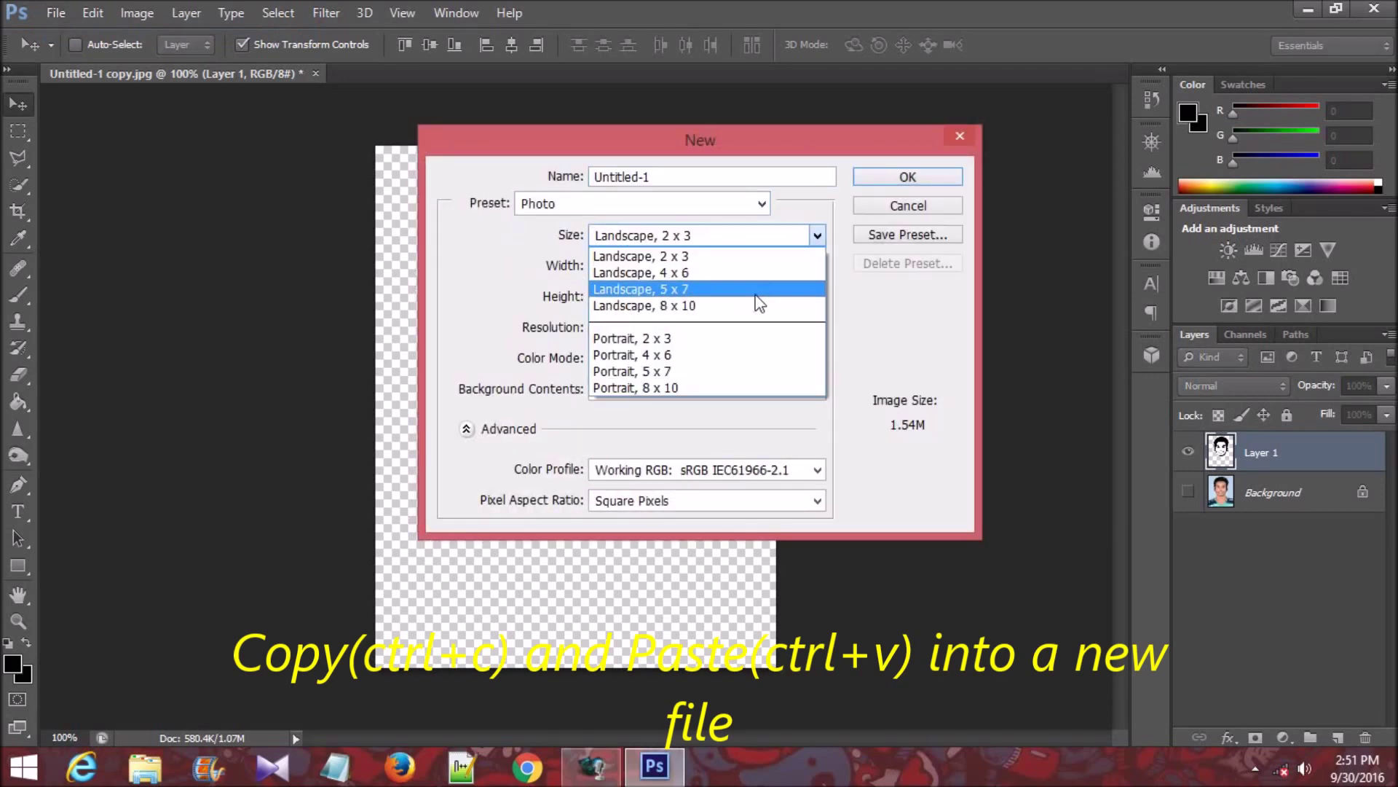
click(755, 257)
click(907, 177)
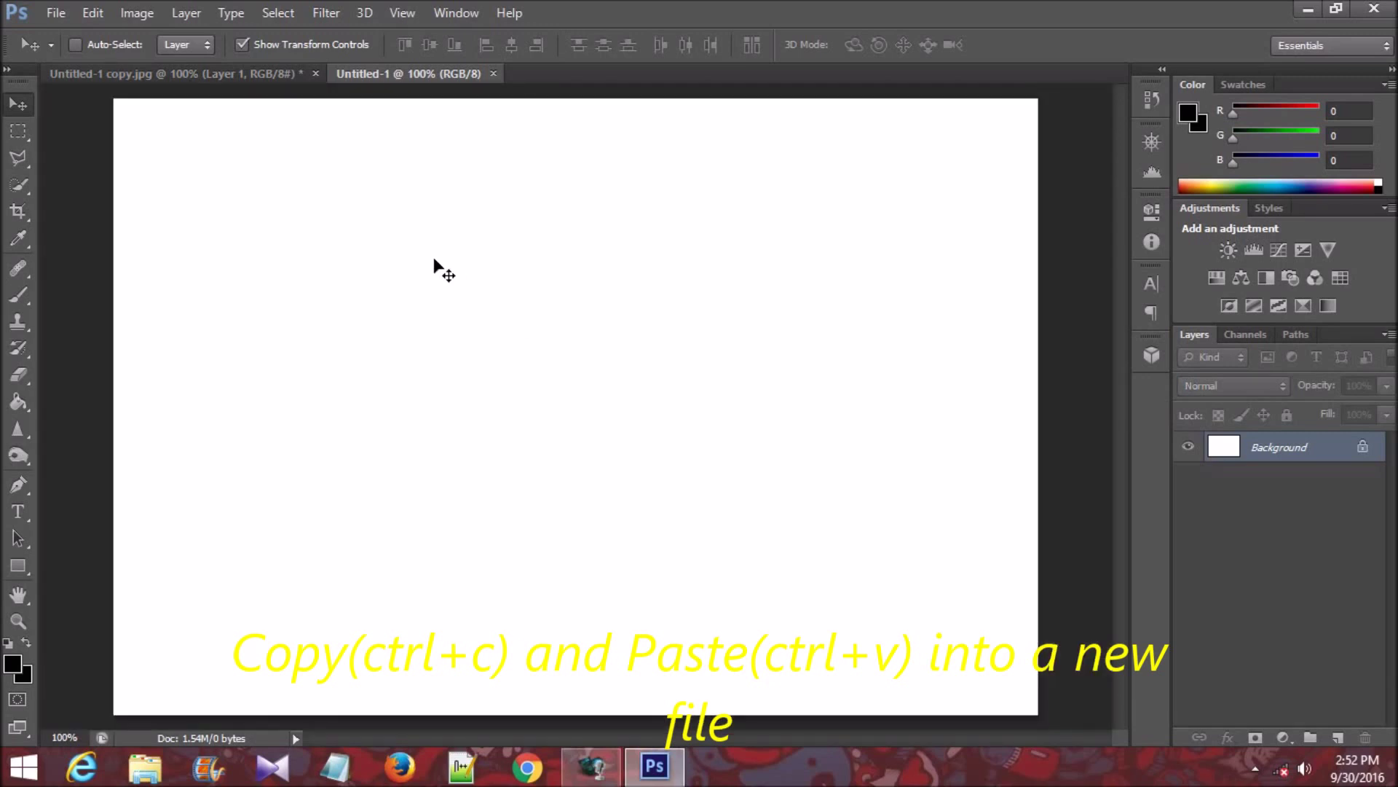
click(94, 13)
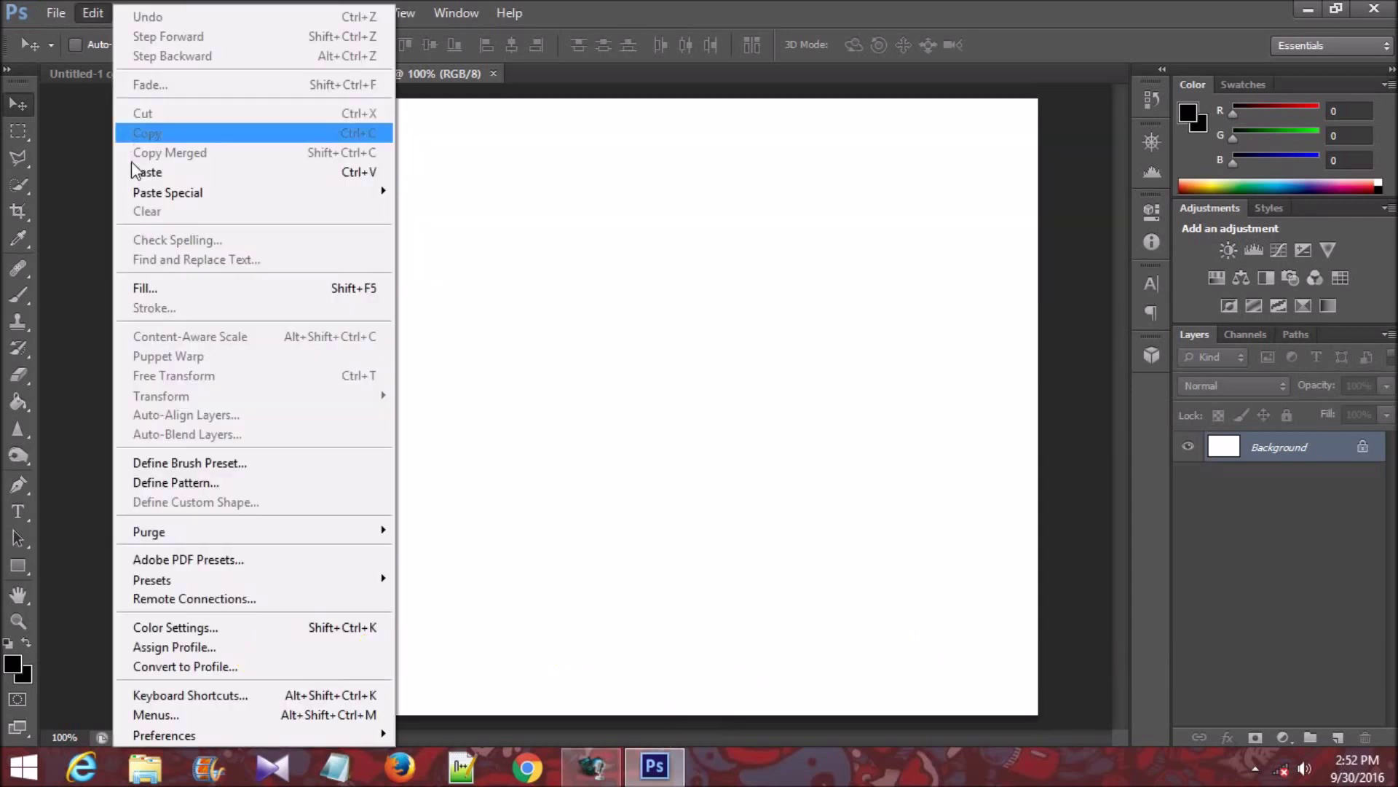
Step: Paste the face stencil into Untitled-1 and scale it to about 116%
click(203, 174)
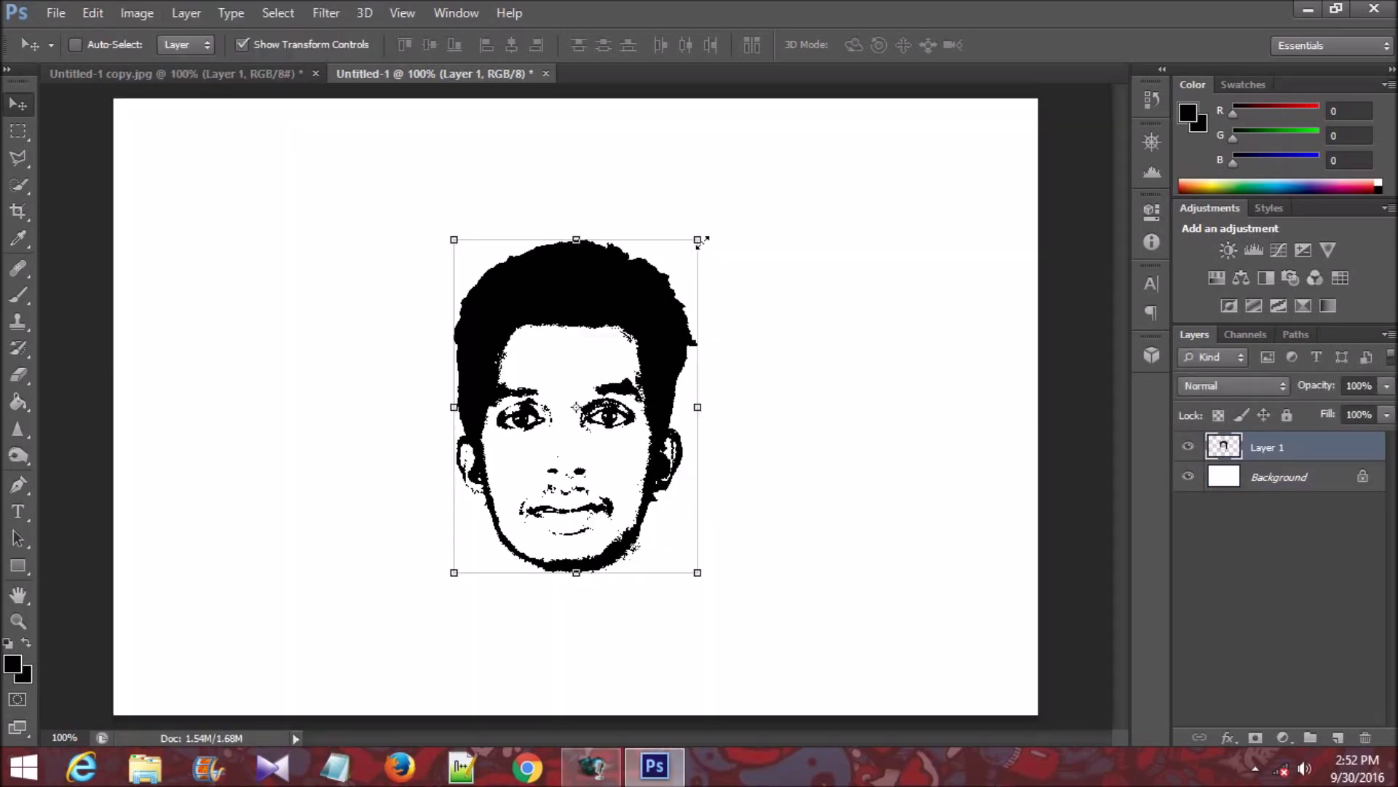
drag(701, 242, 807, 146)
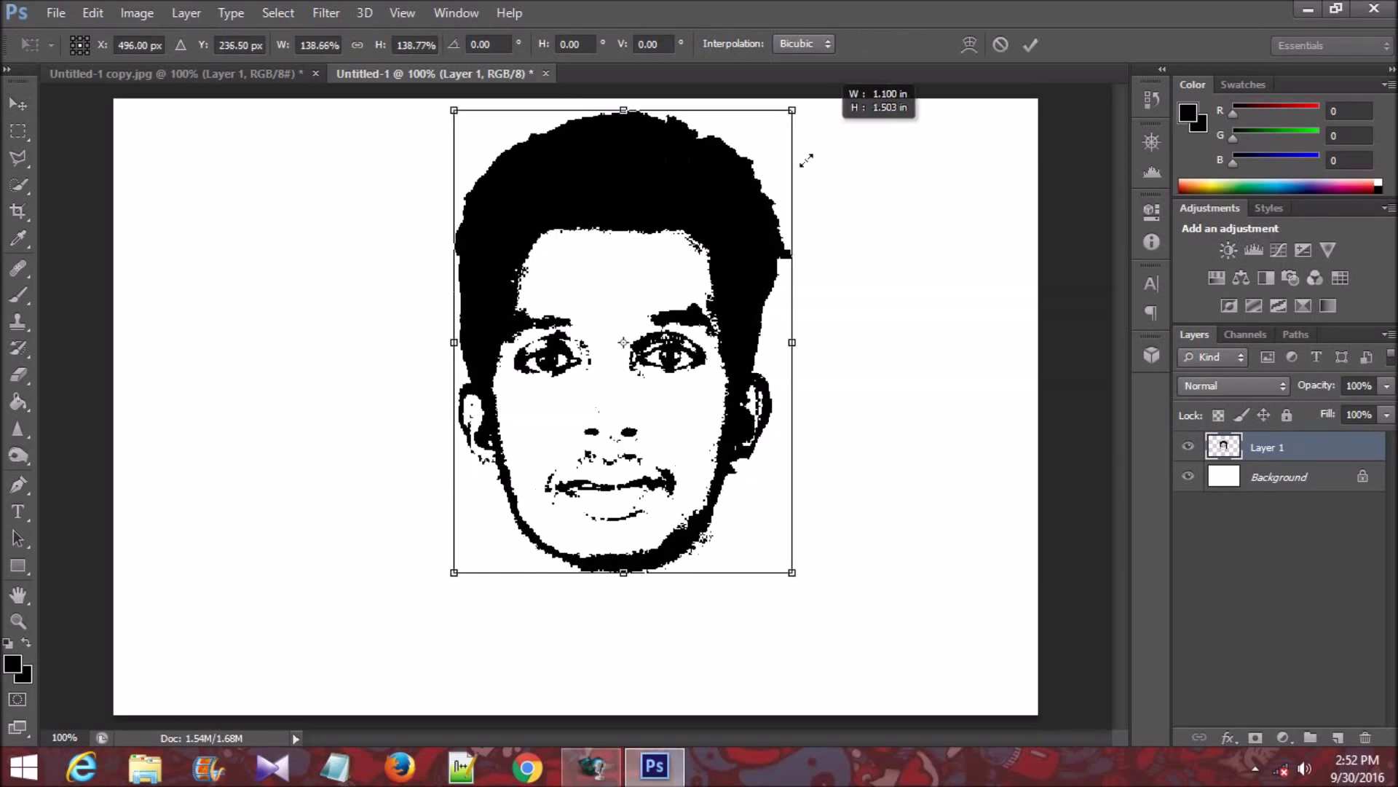
drag(807, 145, 765, 212)
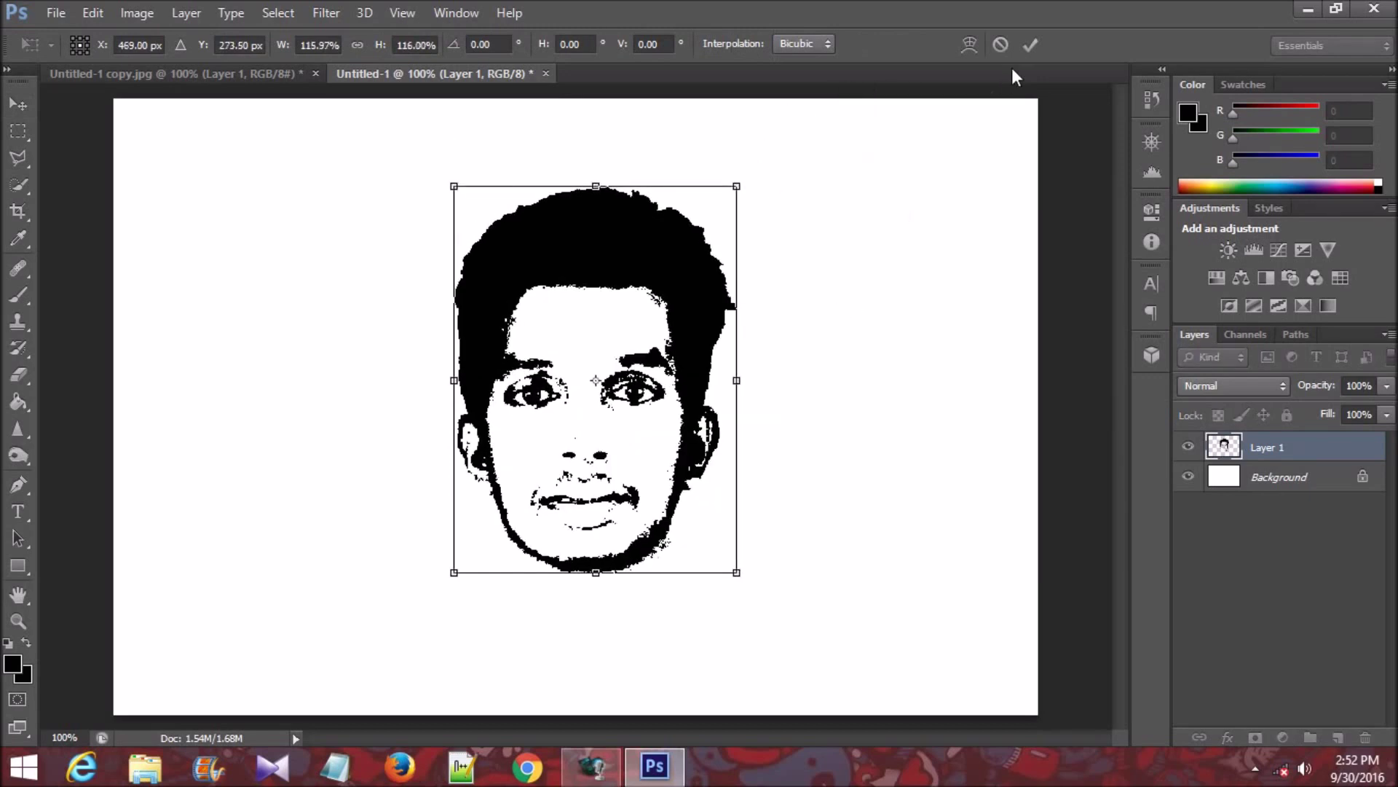
click(1030, 45)
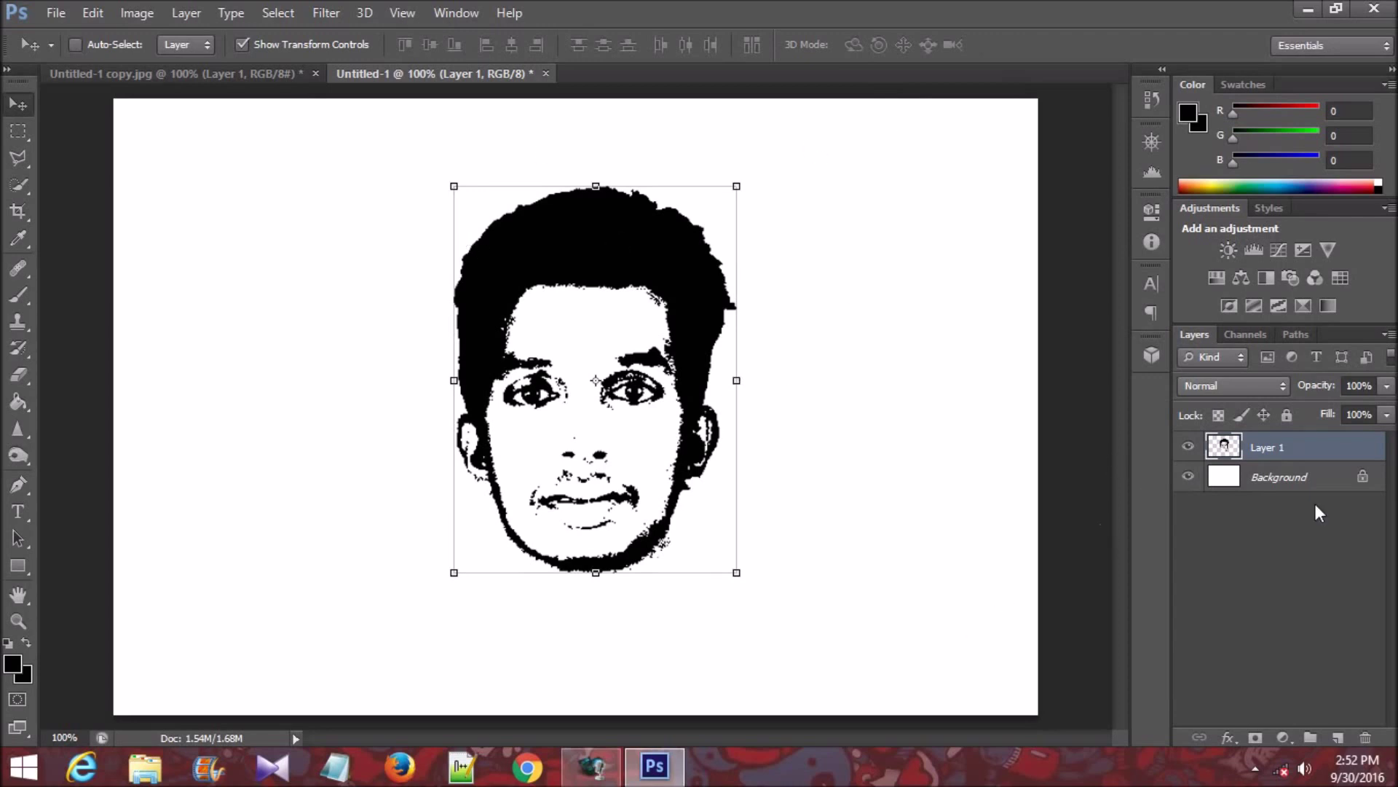
click(1267, 479)
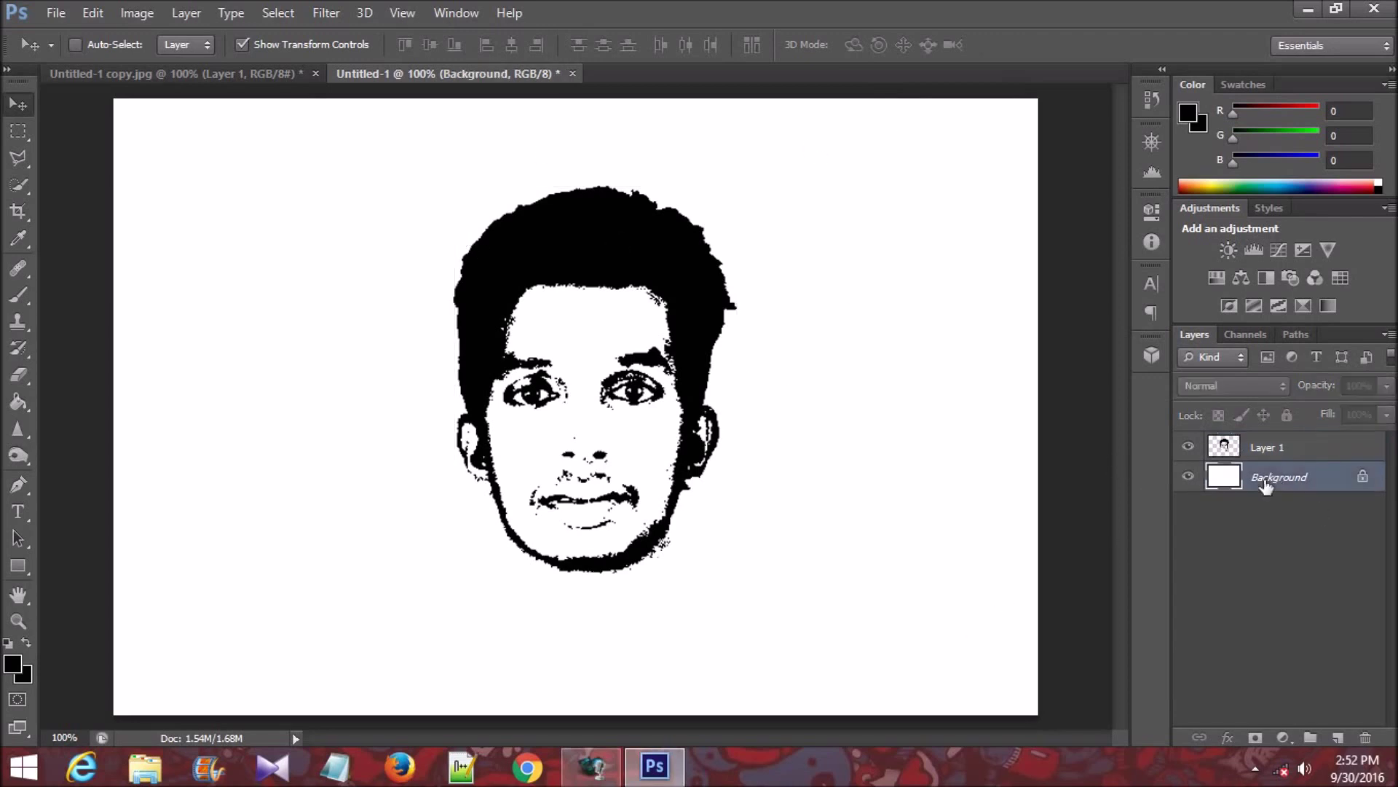
Step: Convert Background to Layer 0, centre the face horizontally, and reselect Layer 1
shift+click(1267, 450)
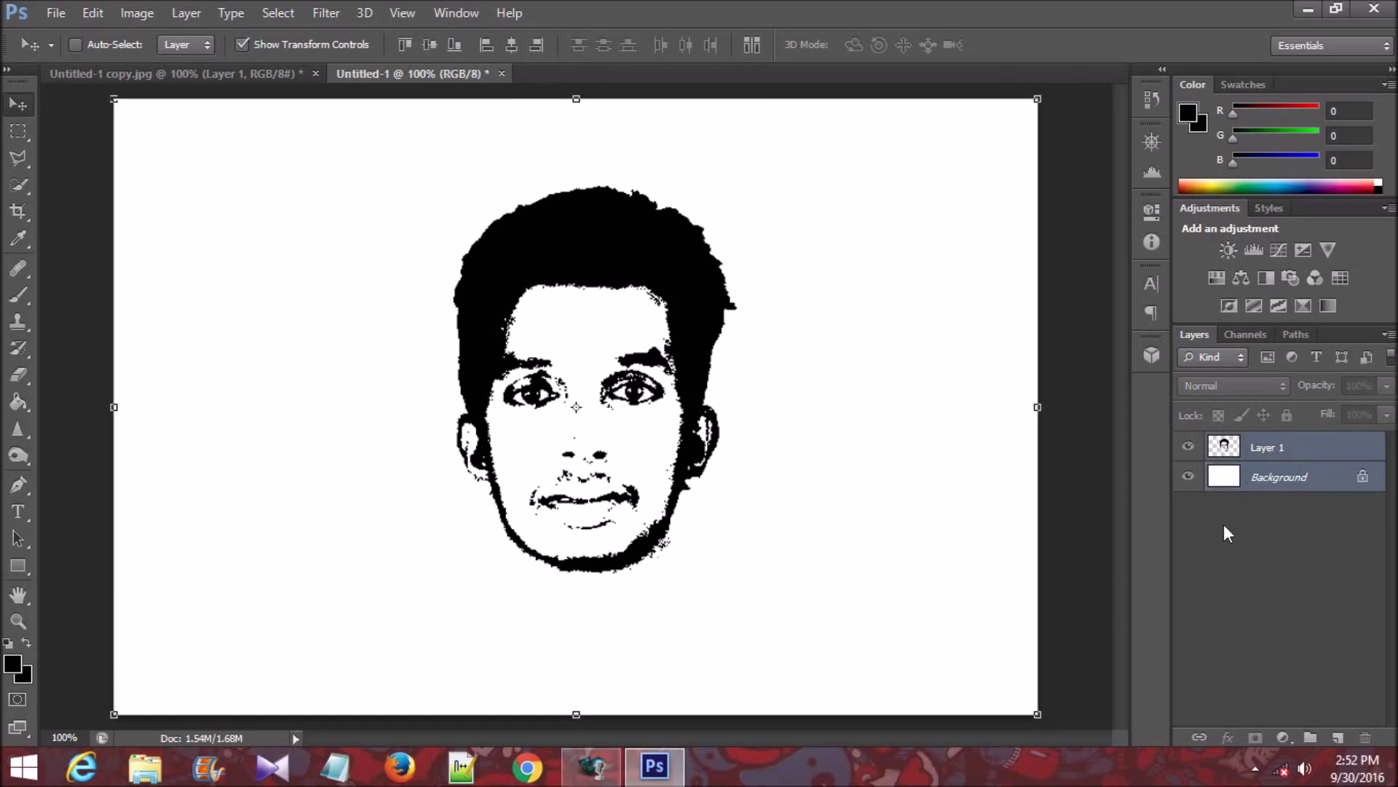
double_click(1274, 479)
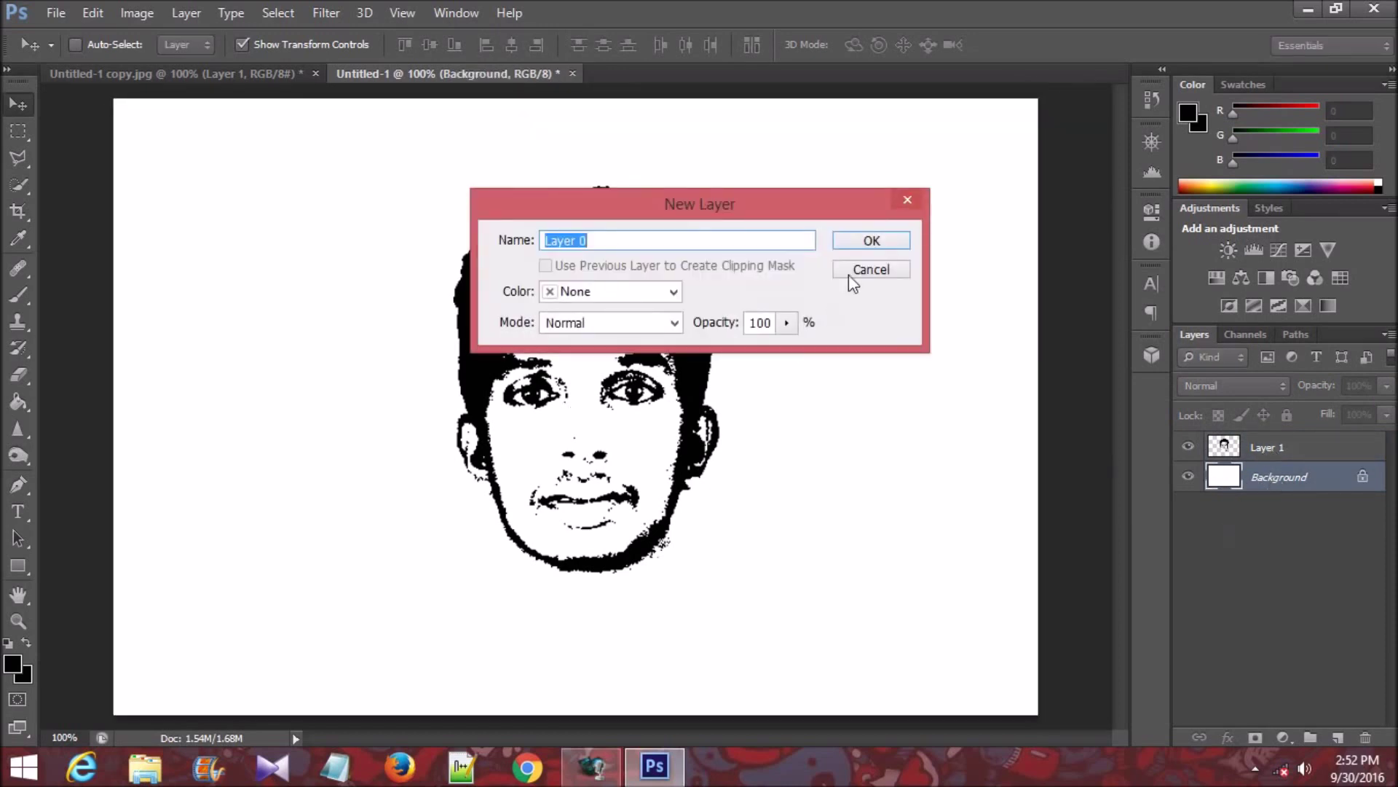
key(Return)
shift+click(1261, 457)
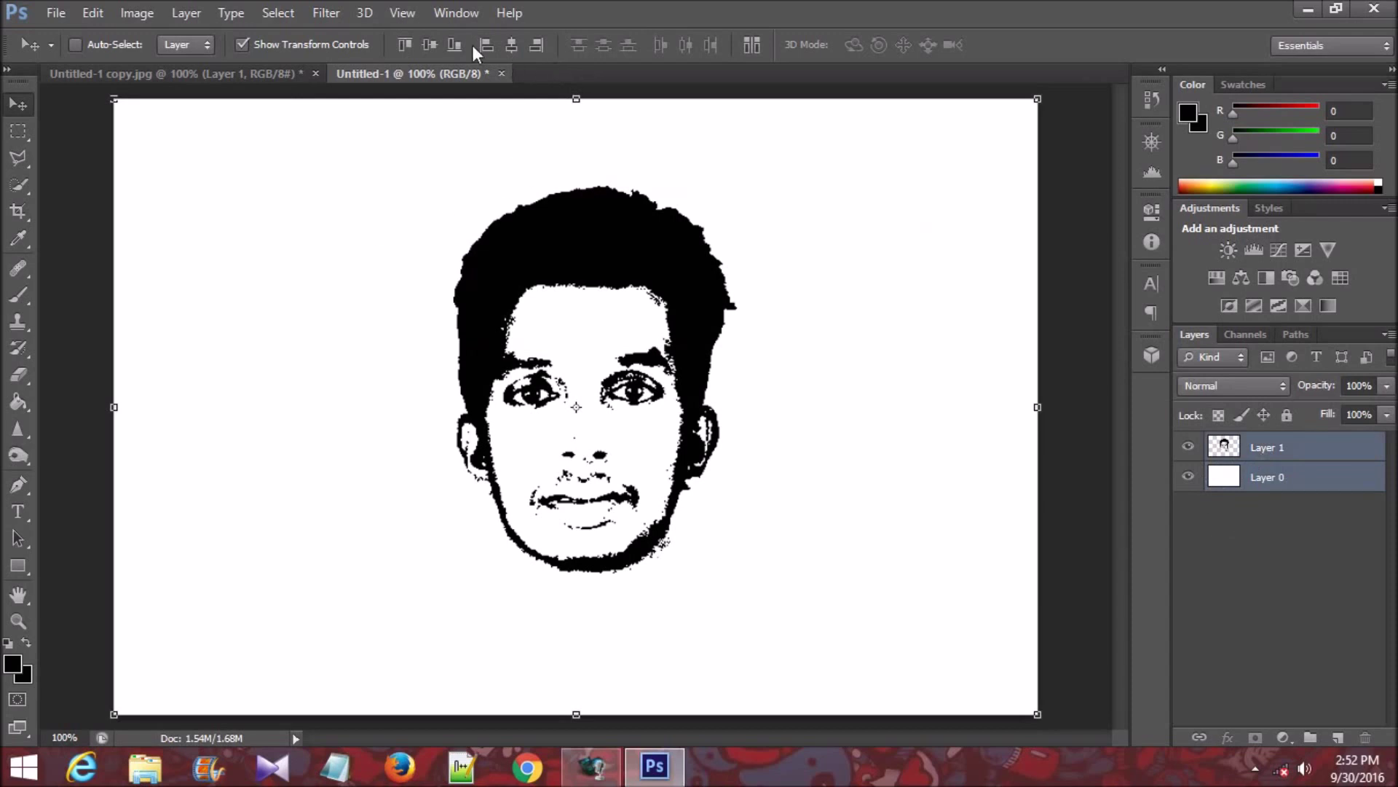
click(512, 45)
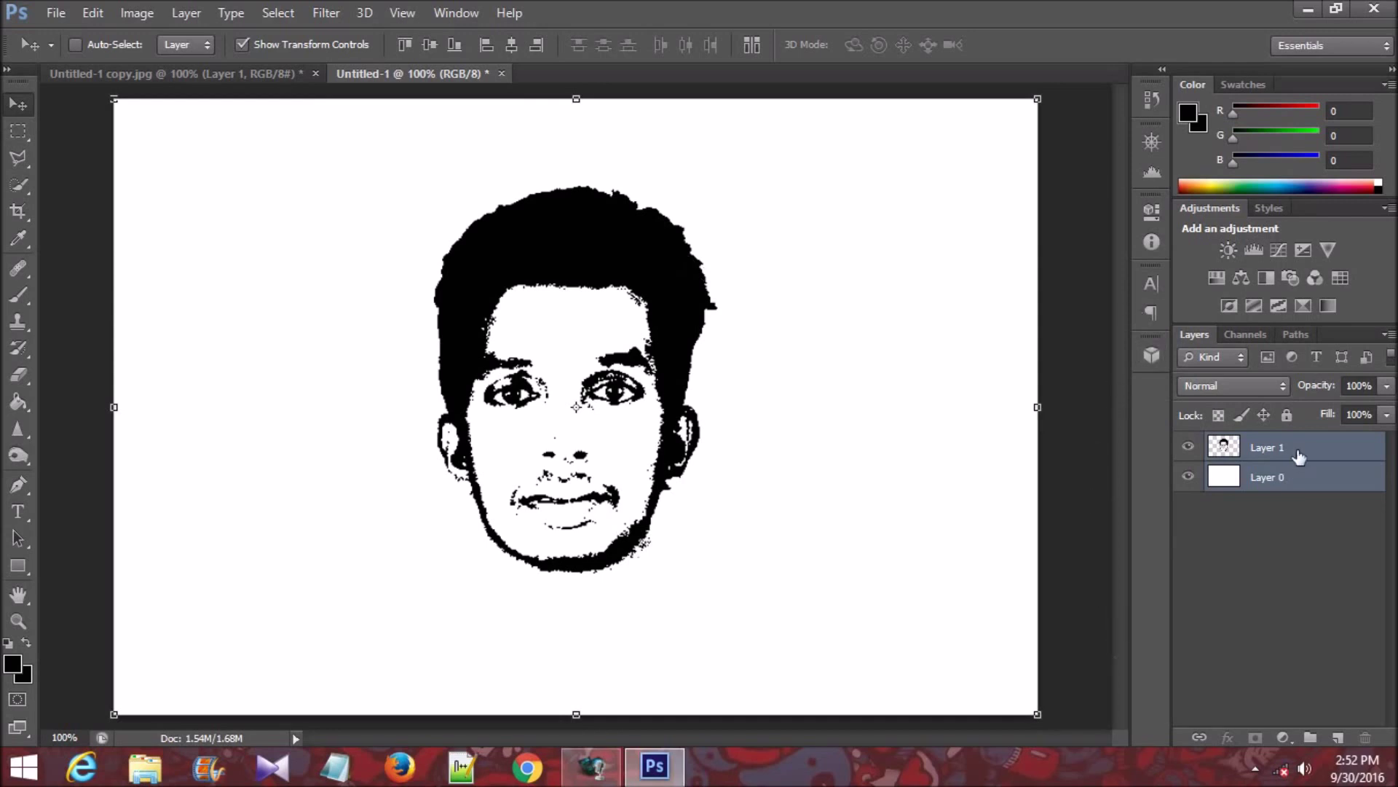
click(1284, 489)
click(1274, 447)
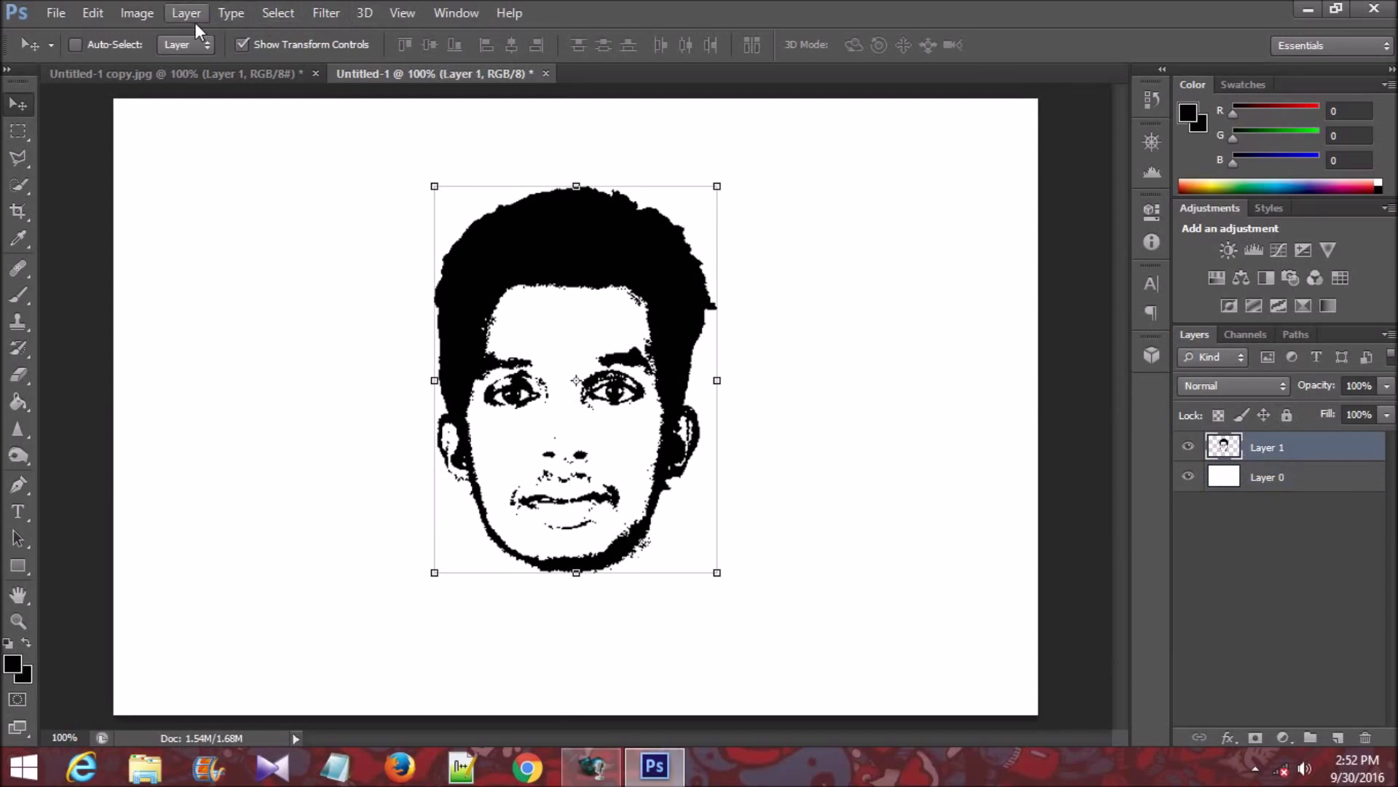
Step: Add Bevel & Emboss to Layer 1 with Depth 1000% and Size 0 px
click(1228, 738)
click(1276, 519)
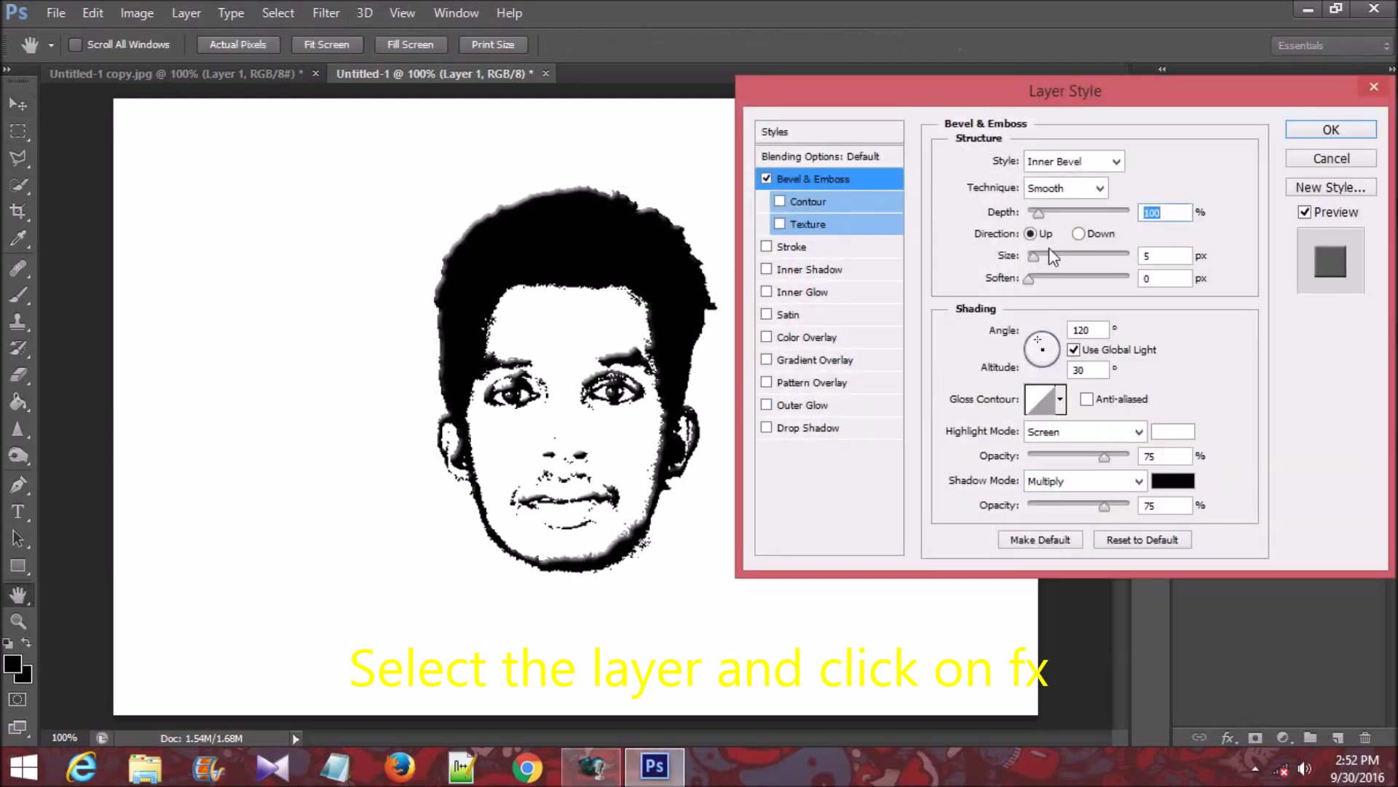
drag(1043, 212, 1128, 212)
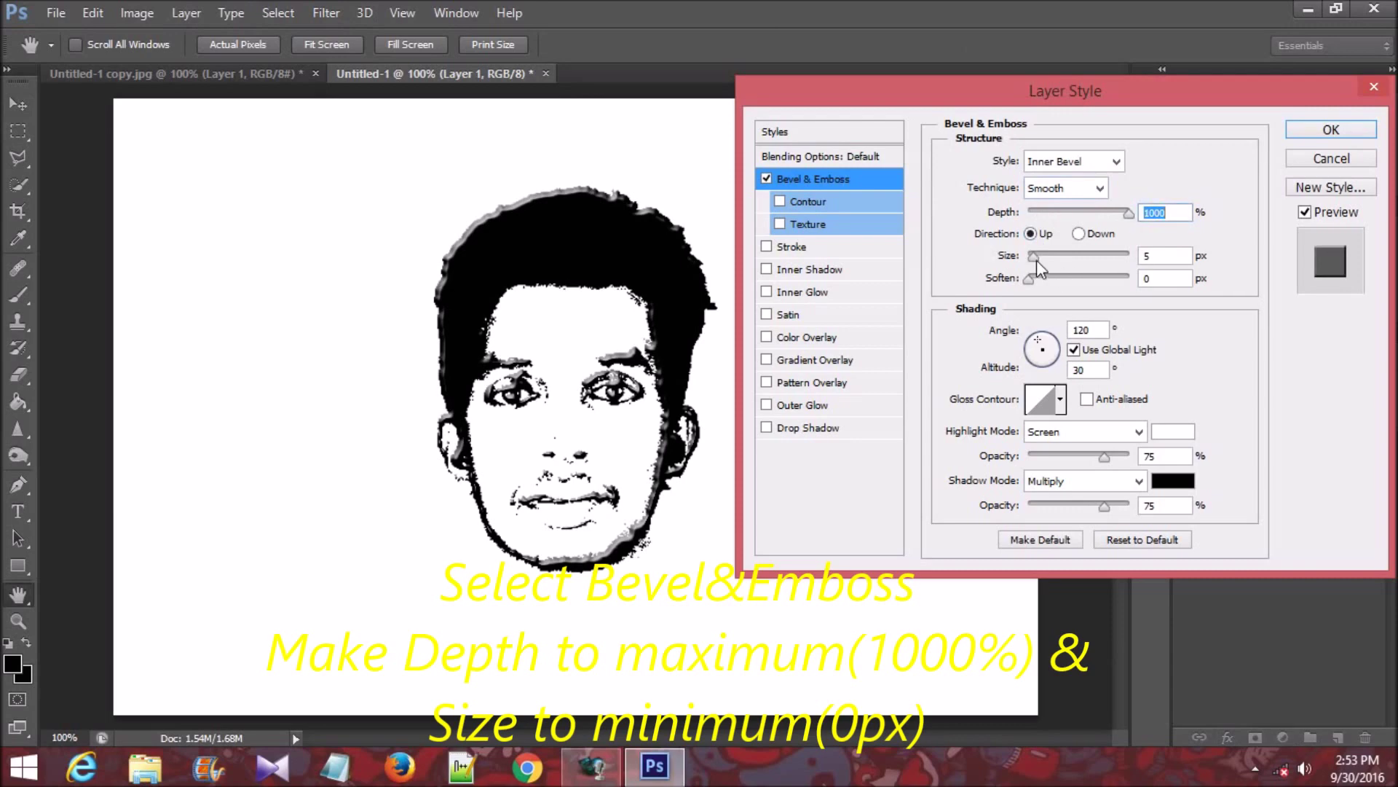
drag(1035, 256, 1014, 262)
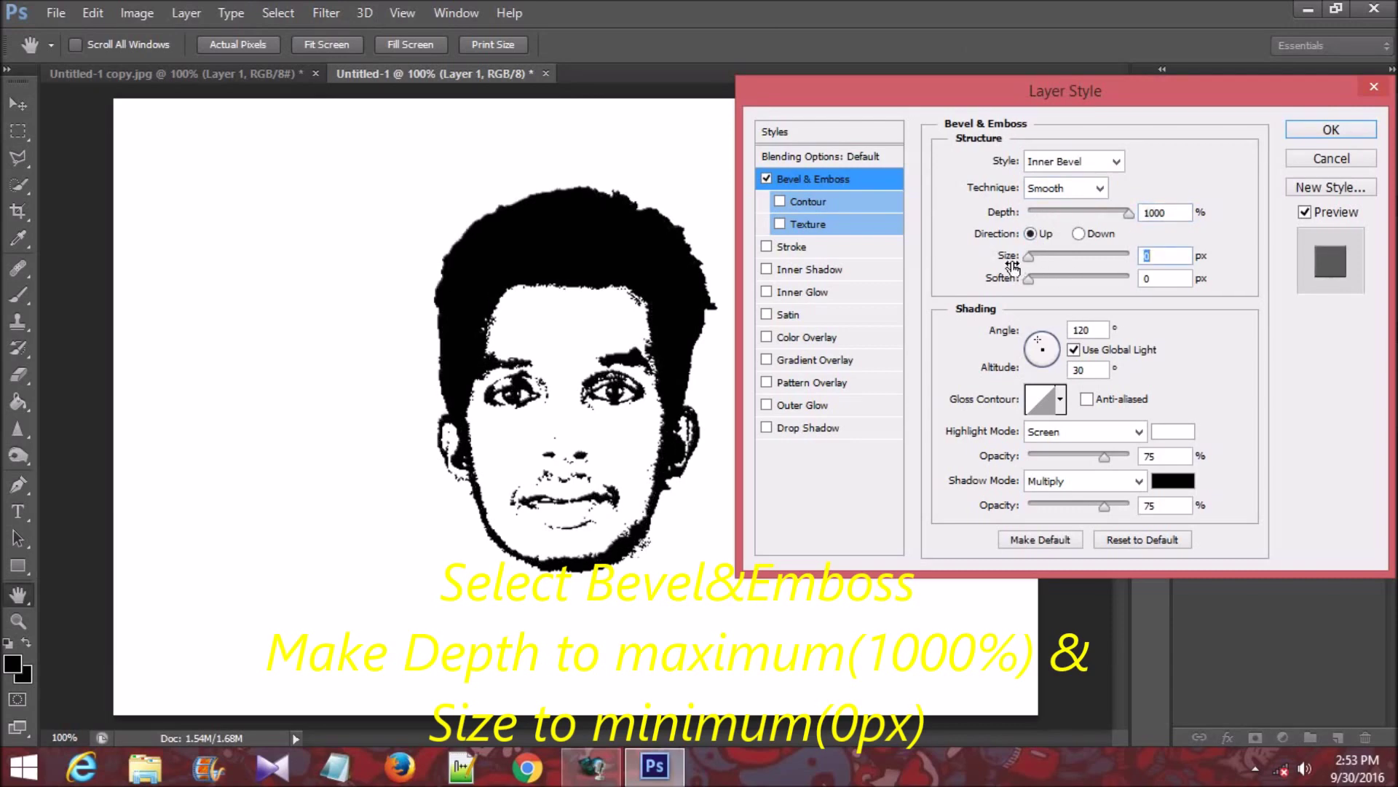
click(1293, 134)
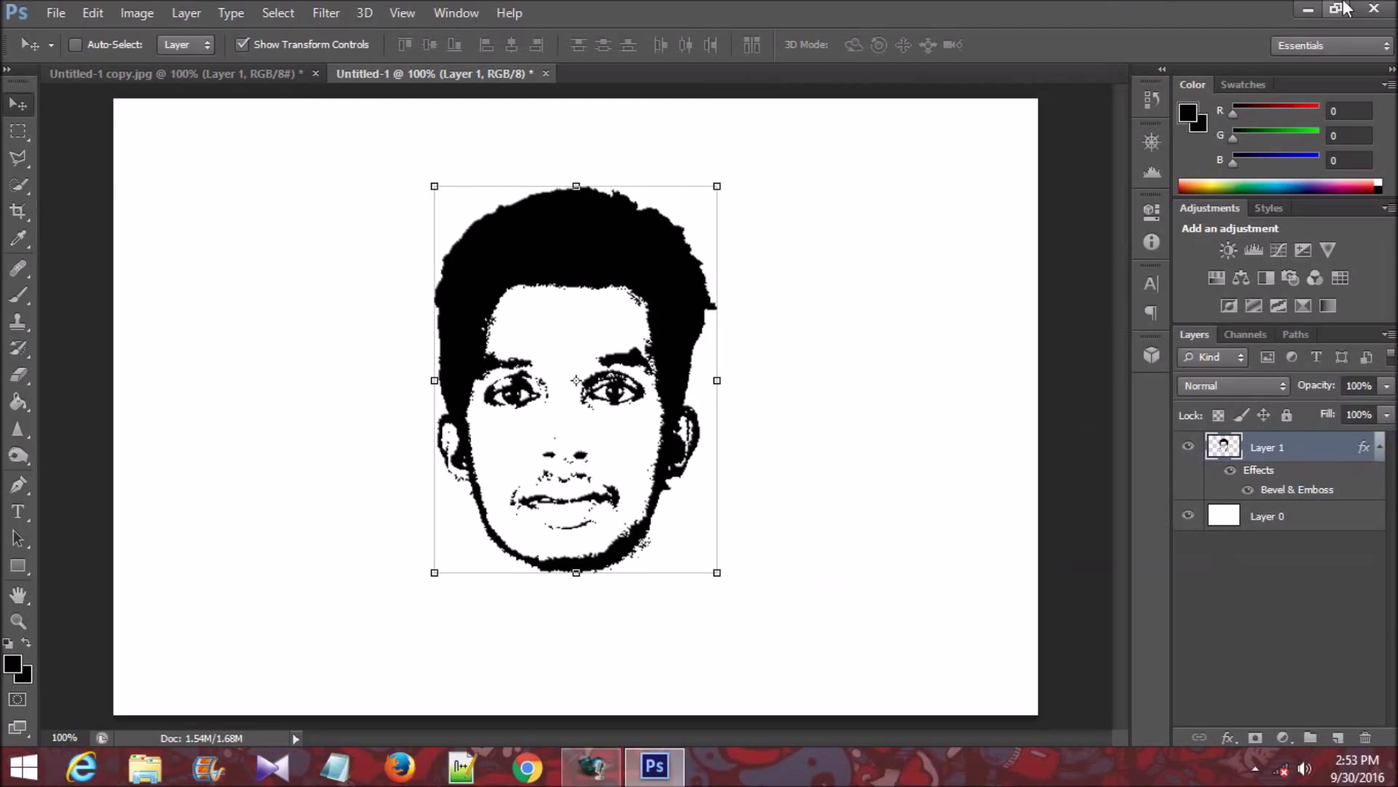
click(1301, 11)
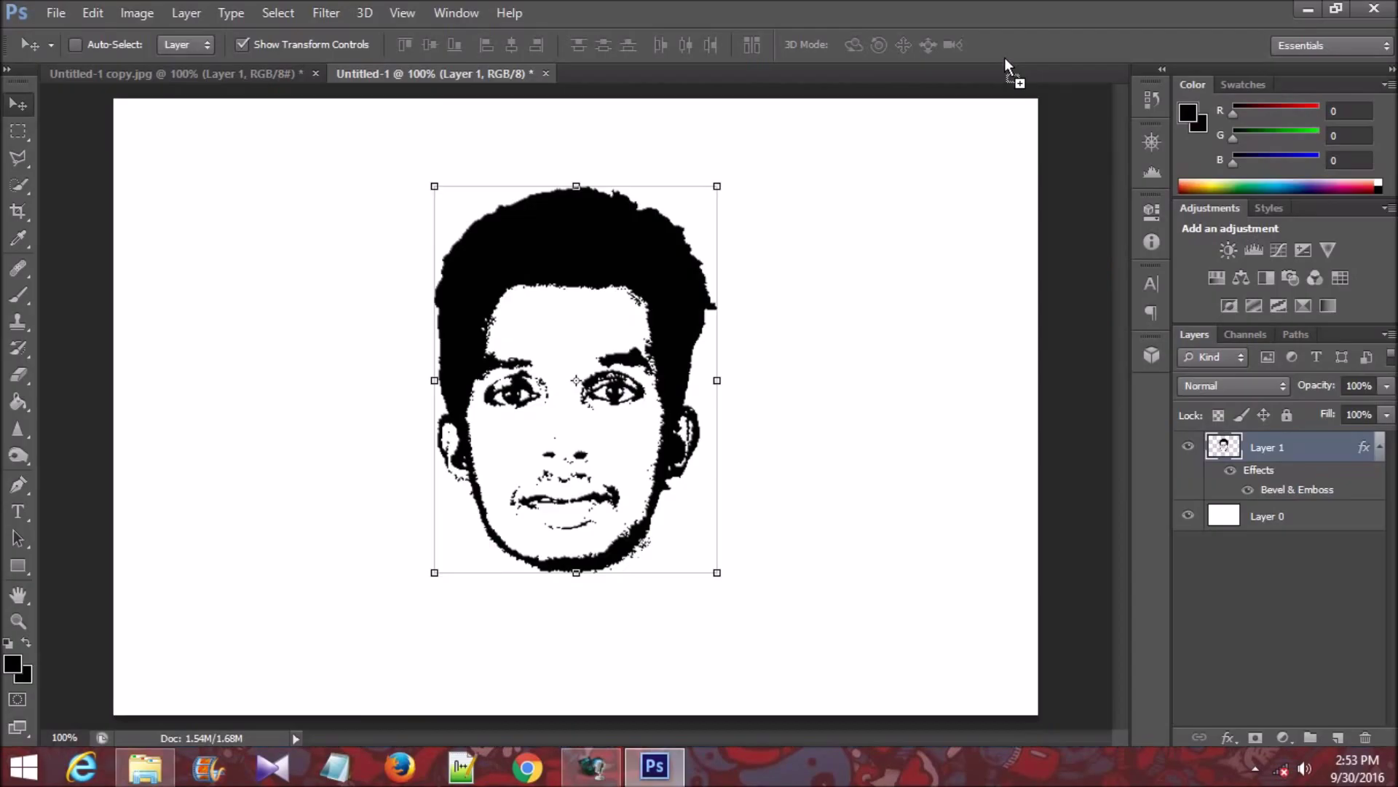
Step: Open the forest photo, copy all of it, and paste it into Untitled-1 as Layer 2
drag(1004, 59, 1004, 60)
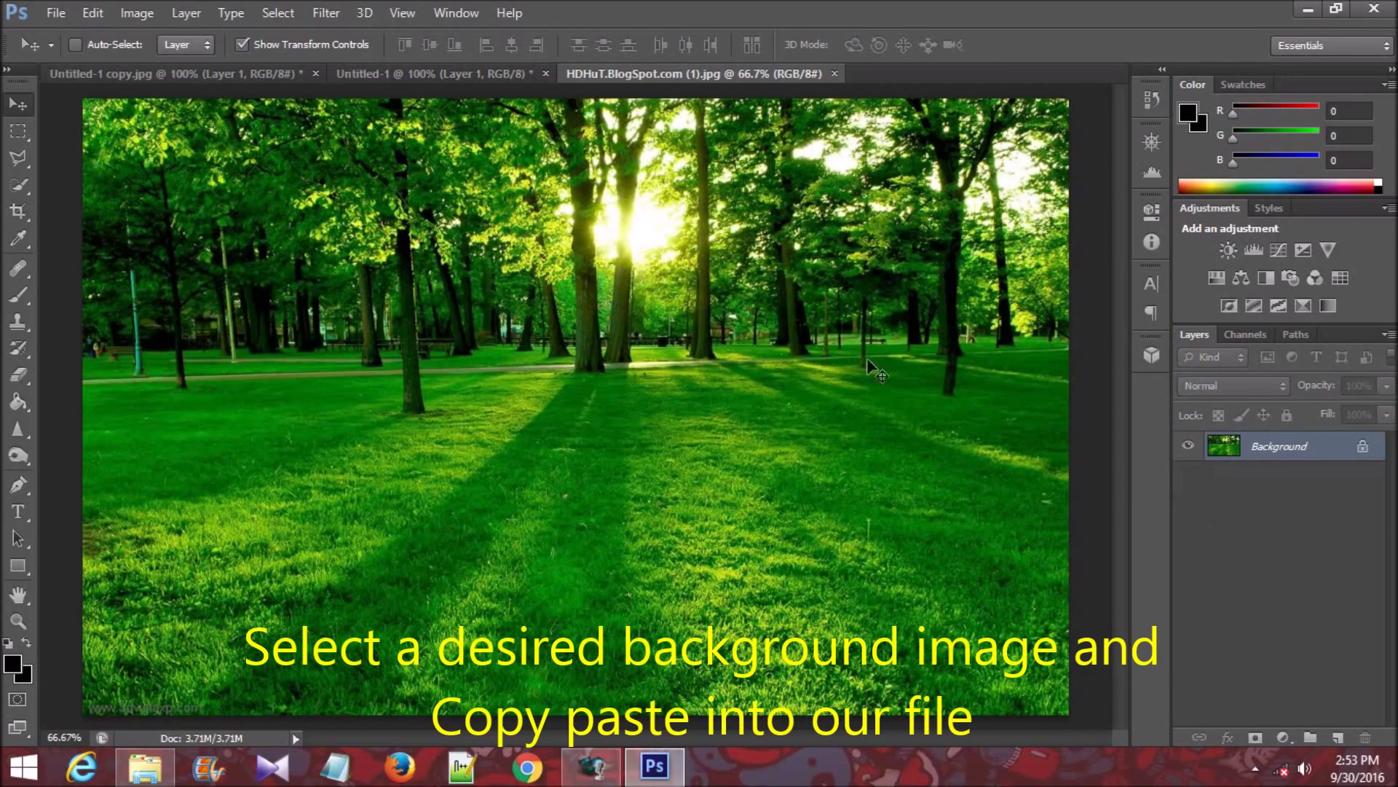
click(92, 13)
click(676, 312)
click(278, 13)
click(92, 13)
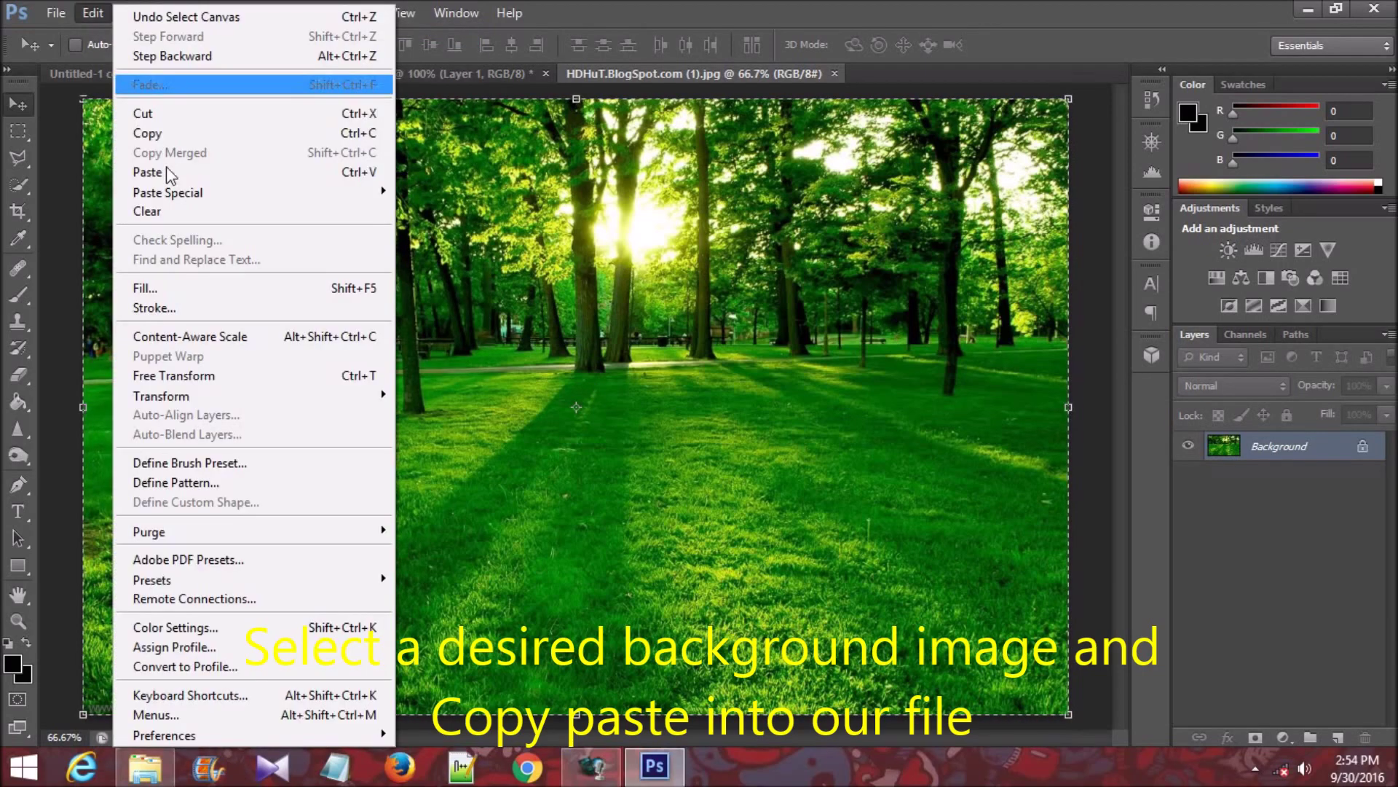
click(222, 134)
click(495, 72)
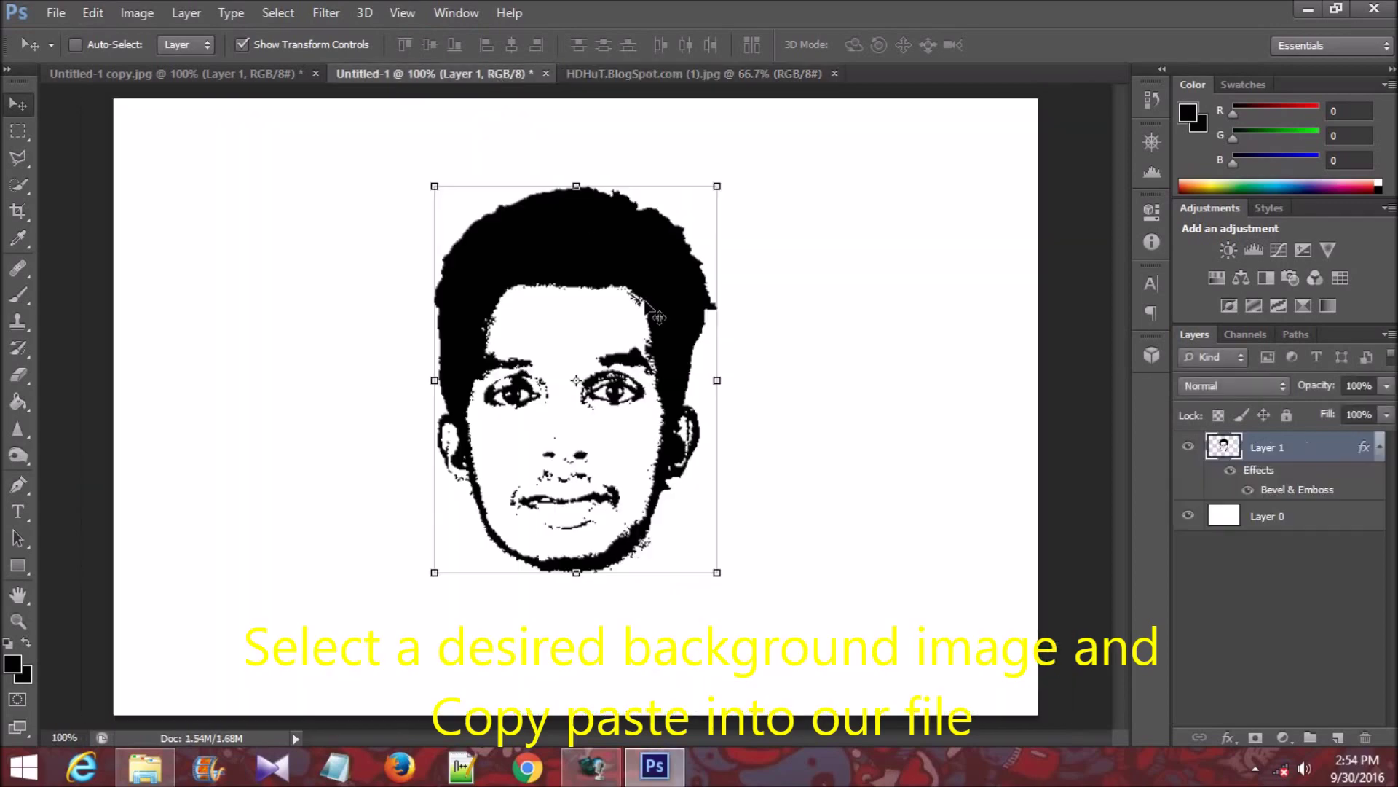
click(92, 13)
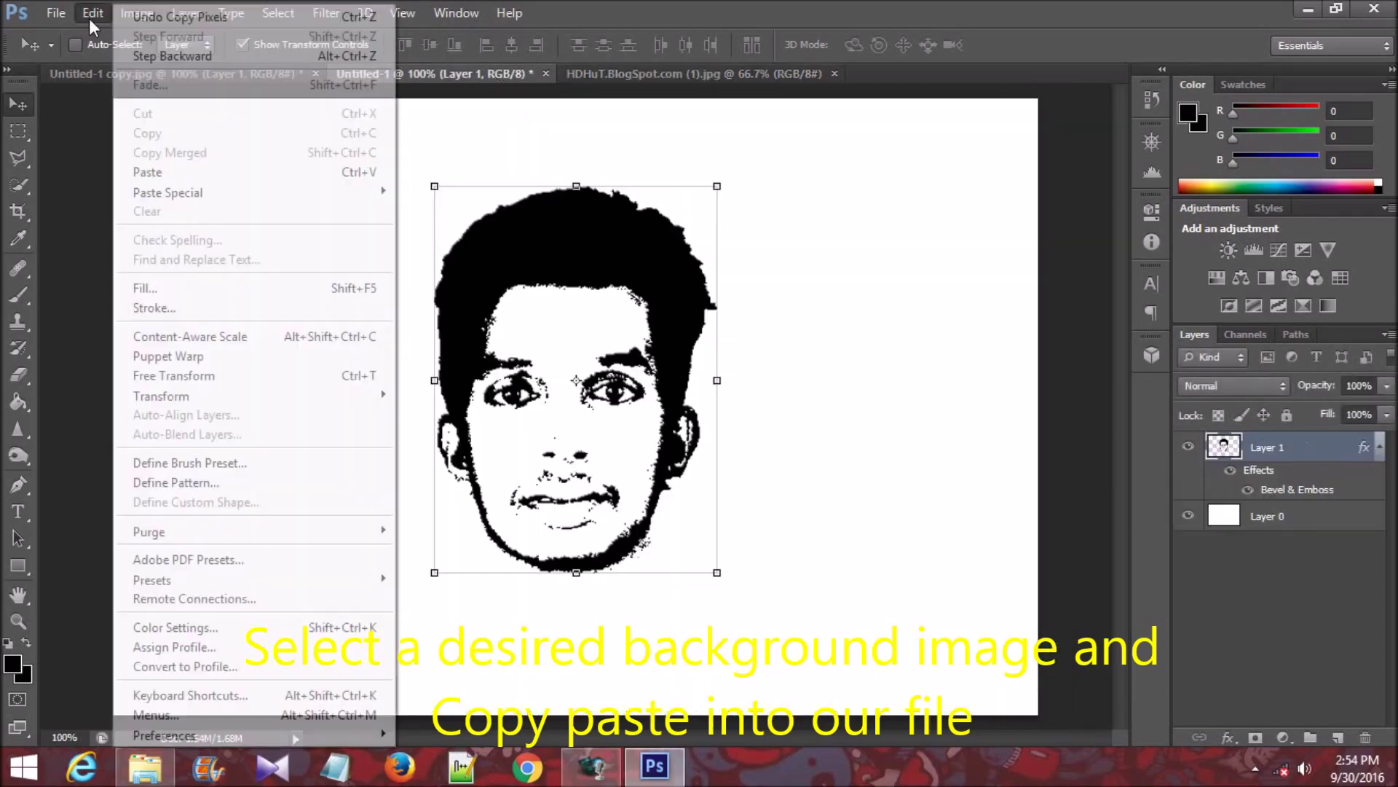
click(160, 172)
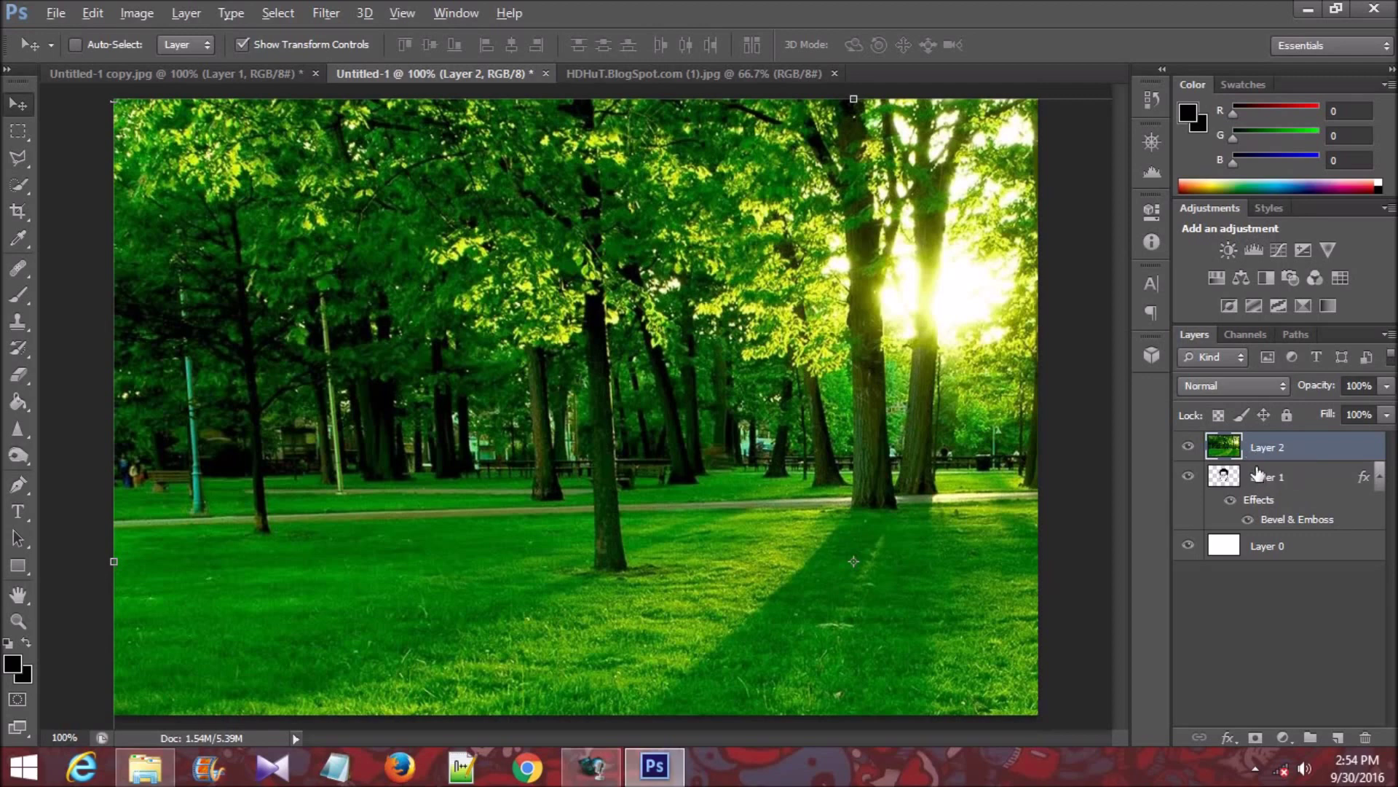
Step: Clip Layer 2's forest photo to the Layer 1 face stencil, then shift it so grass fills the face and hair
alt+click(1258, 462)
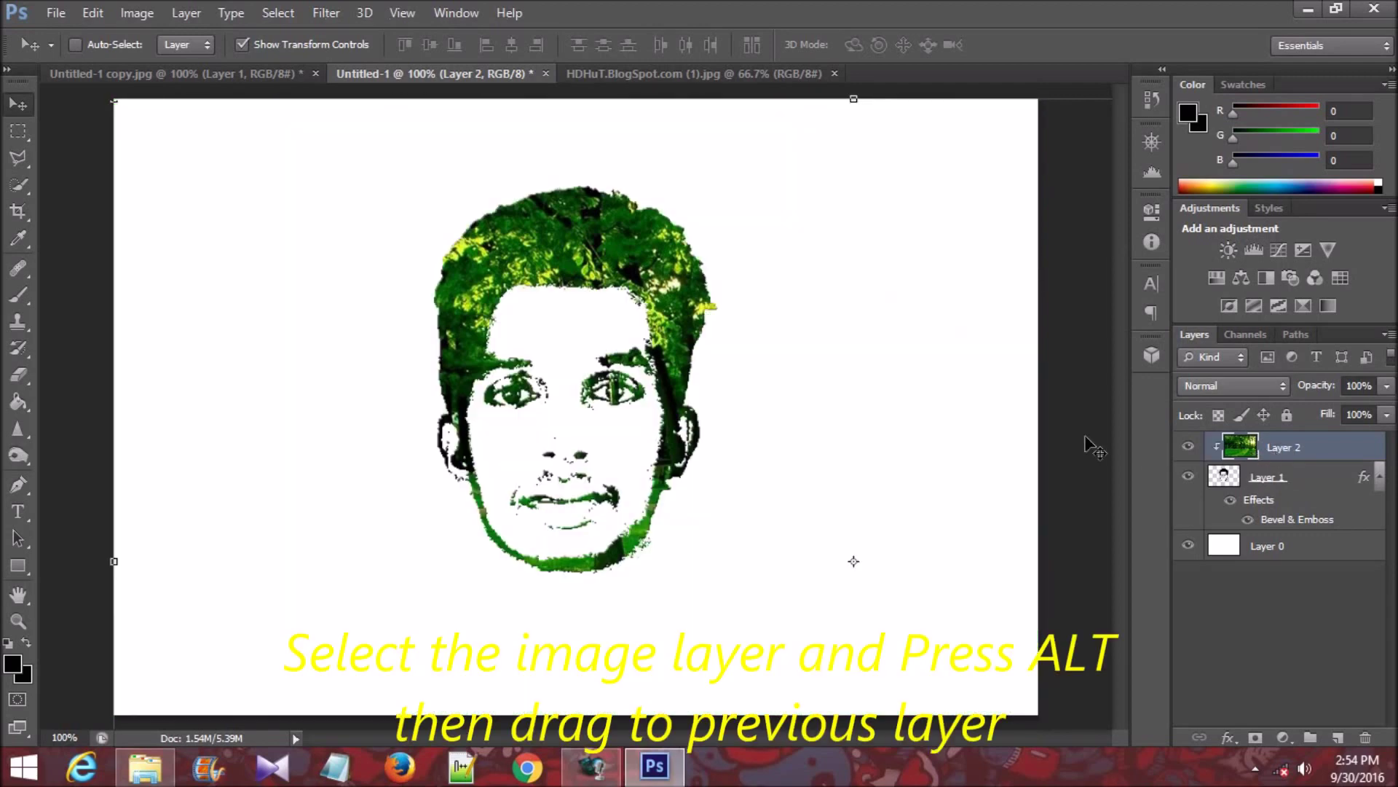
mouse_move(964, 414)
mouse_down()
mouse_move(960, 394)
mouse_move(879, 383)
mouse_move(911, 338)
mouse_move(786, 312)
mouse_move(968, 345)
mouse_move(982, 303)
mouse_up()
key(ctrl+t)
drag(884, 374, 951, 434)
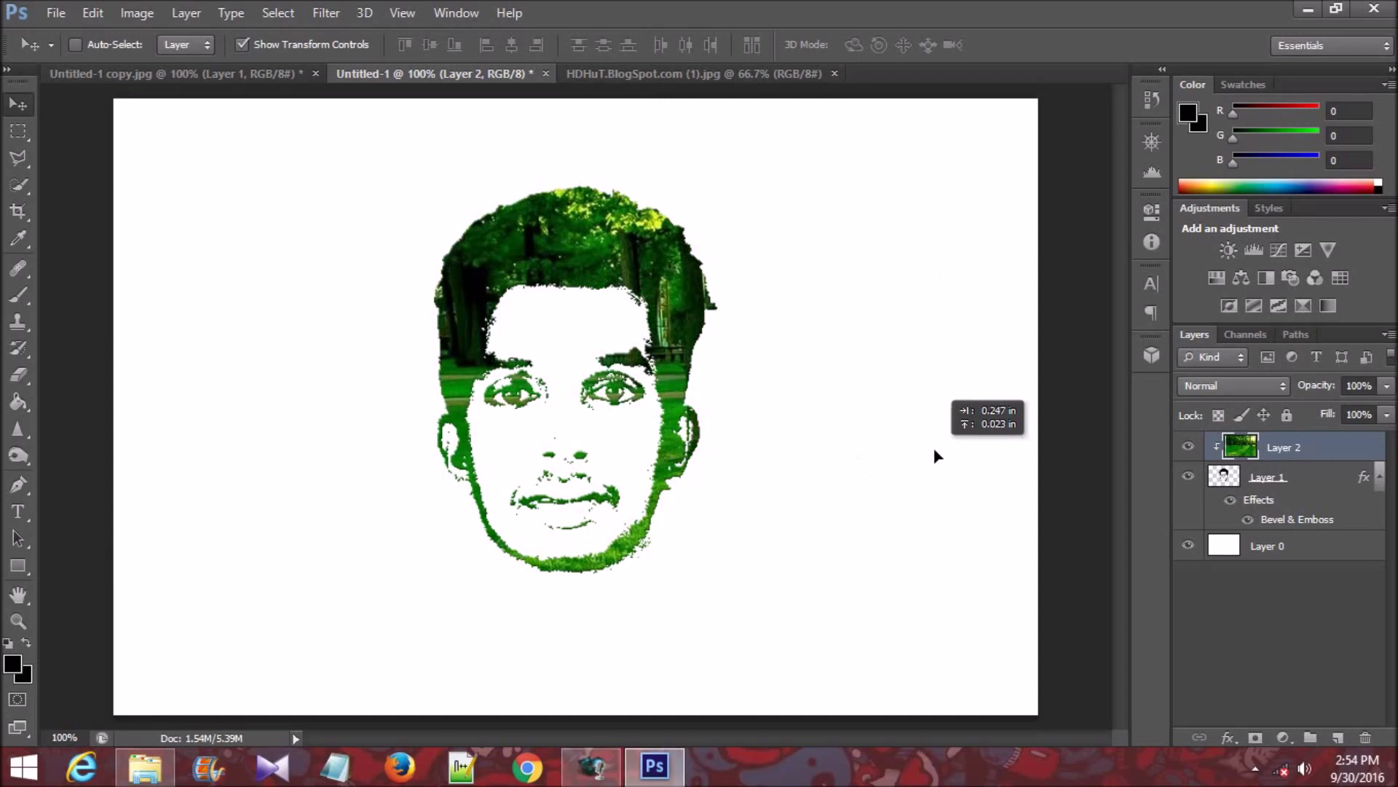
mouse_move(852, 465)
mouse_down()
mouse_move(915, 474)
mouse_move(970, 415)
mouse_move(924, 368)
mouse_move(945, 303)
mouse_move(935, 287)
mouse_move(928, 349)
mouse_move(914, 256)
mouse_up()
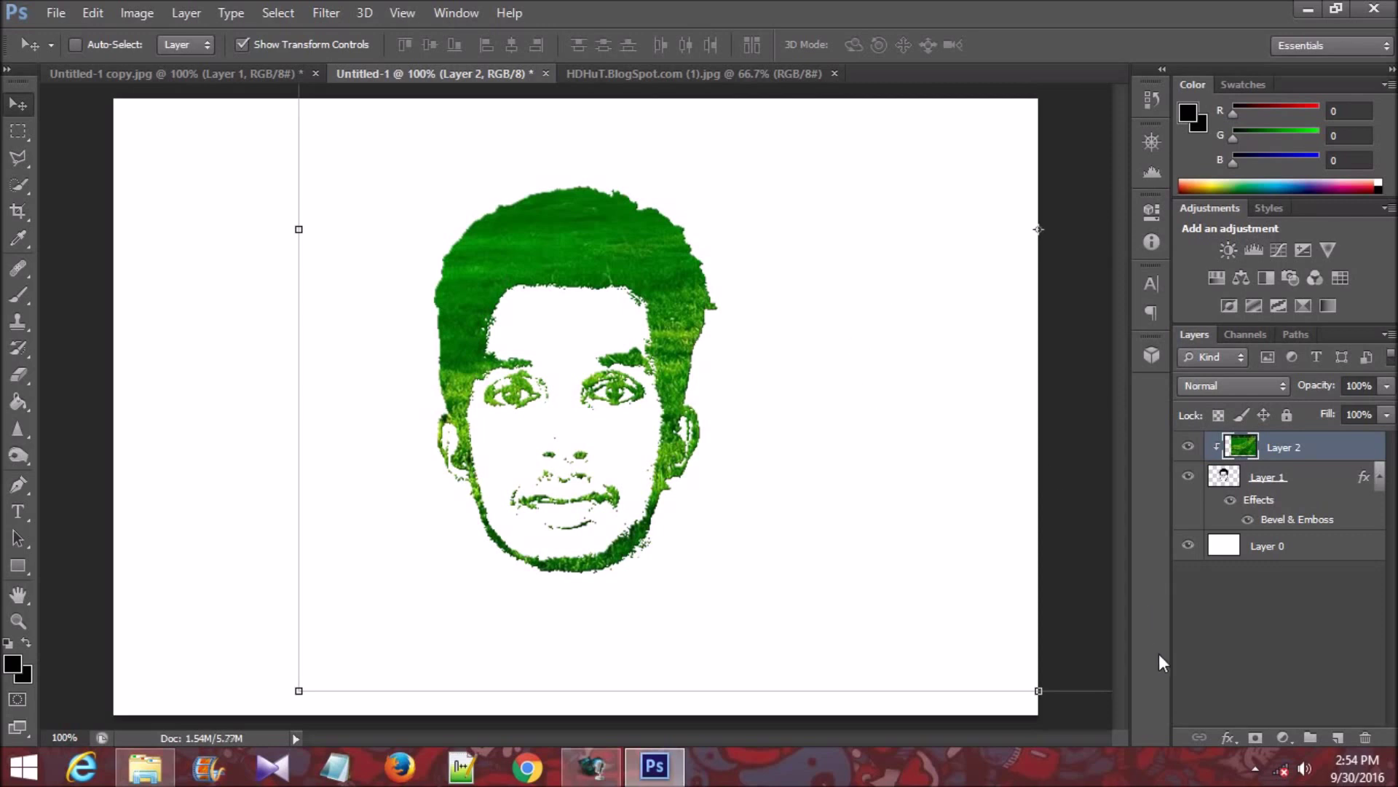
click(1208, 628)
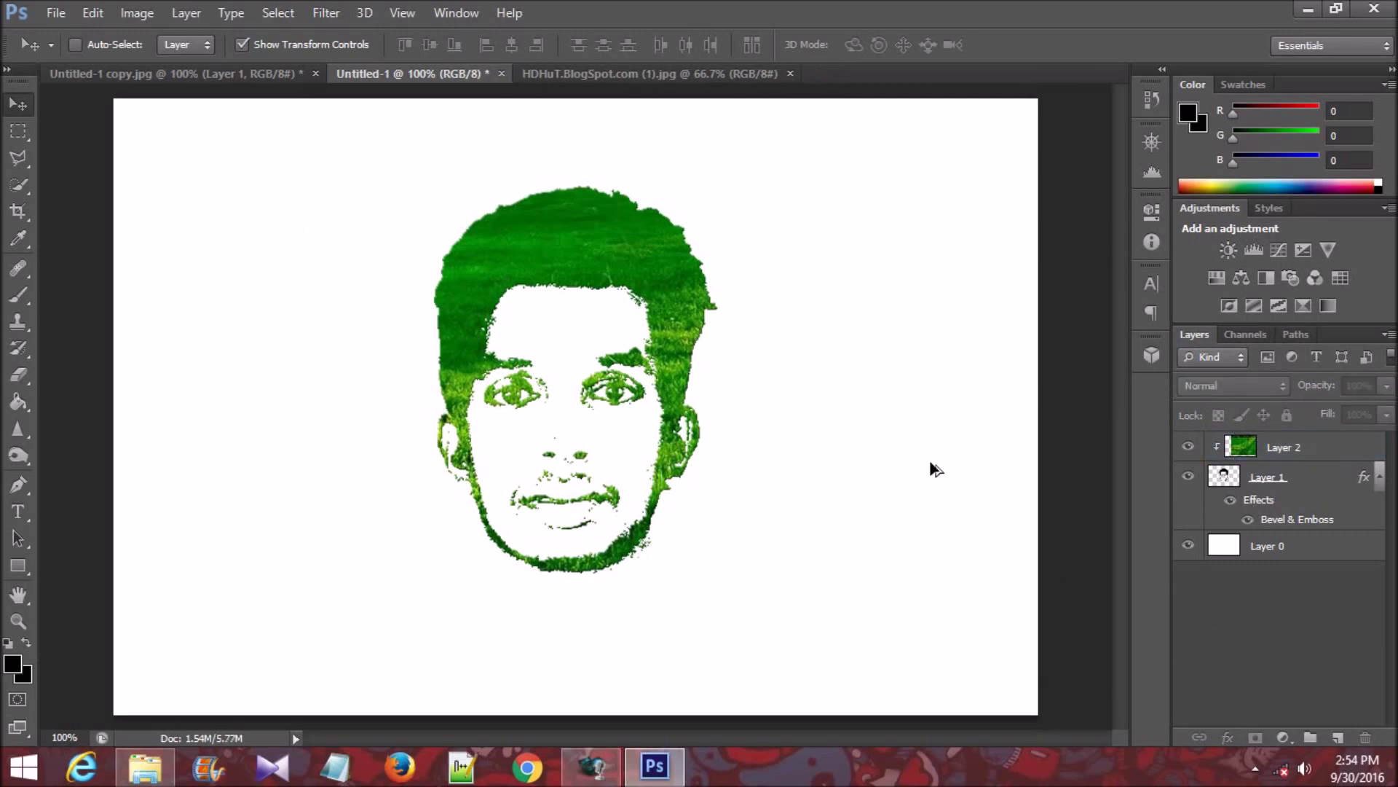
Step: Stamp the visible layers into a new Layer 3, hide Layers 1 and 2, and keep Layer 0 visible
key(ctrl+shift+alt+e)
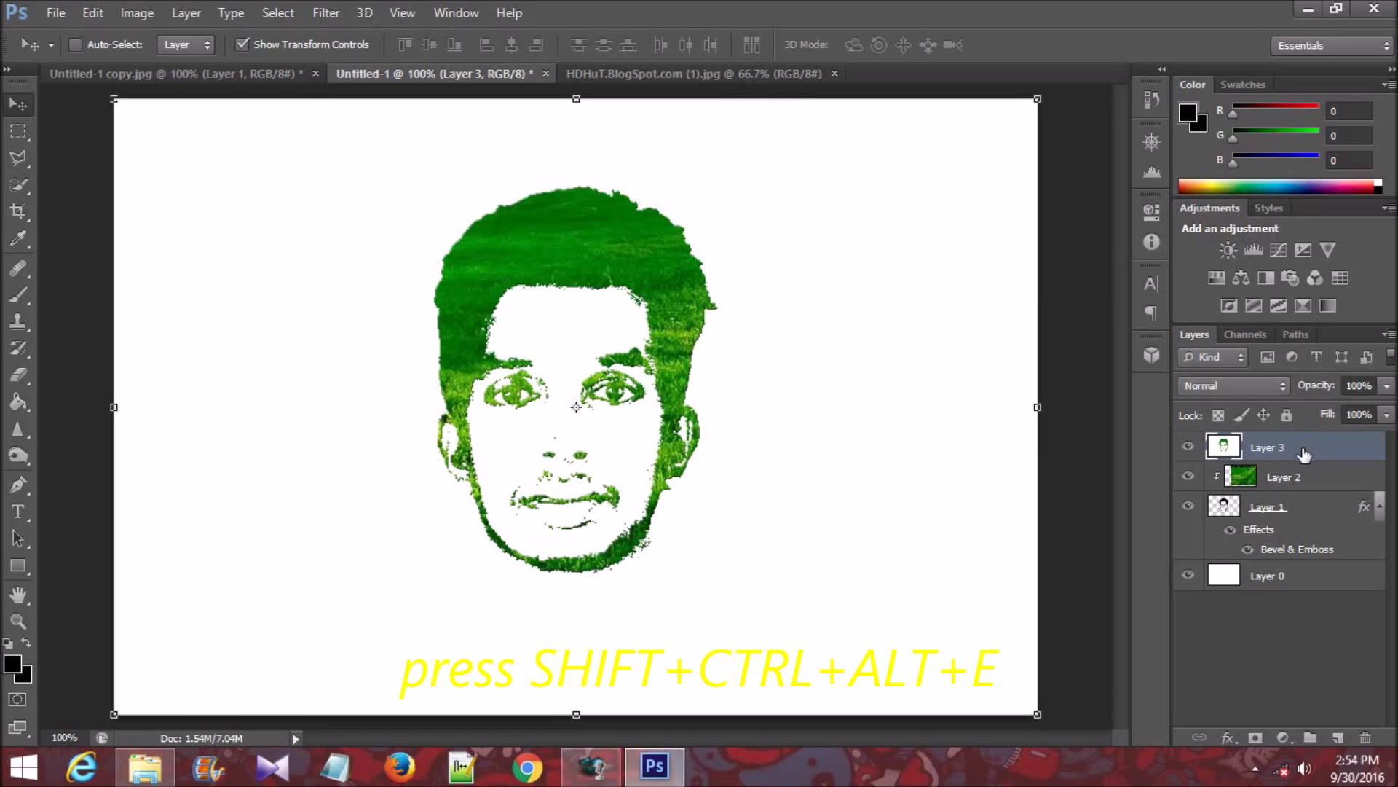
drag(1188, 476, 1188, 510)
click(1289, 583)
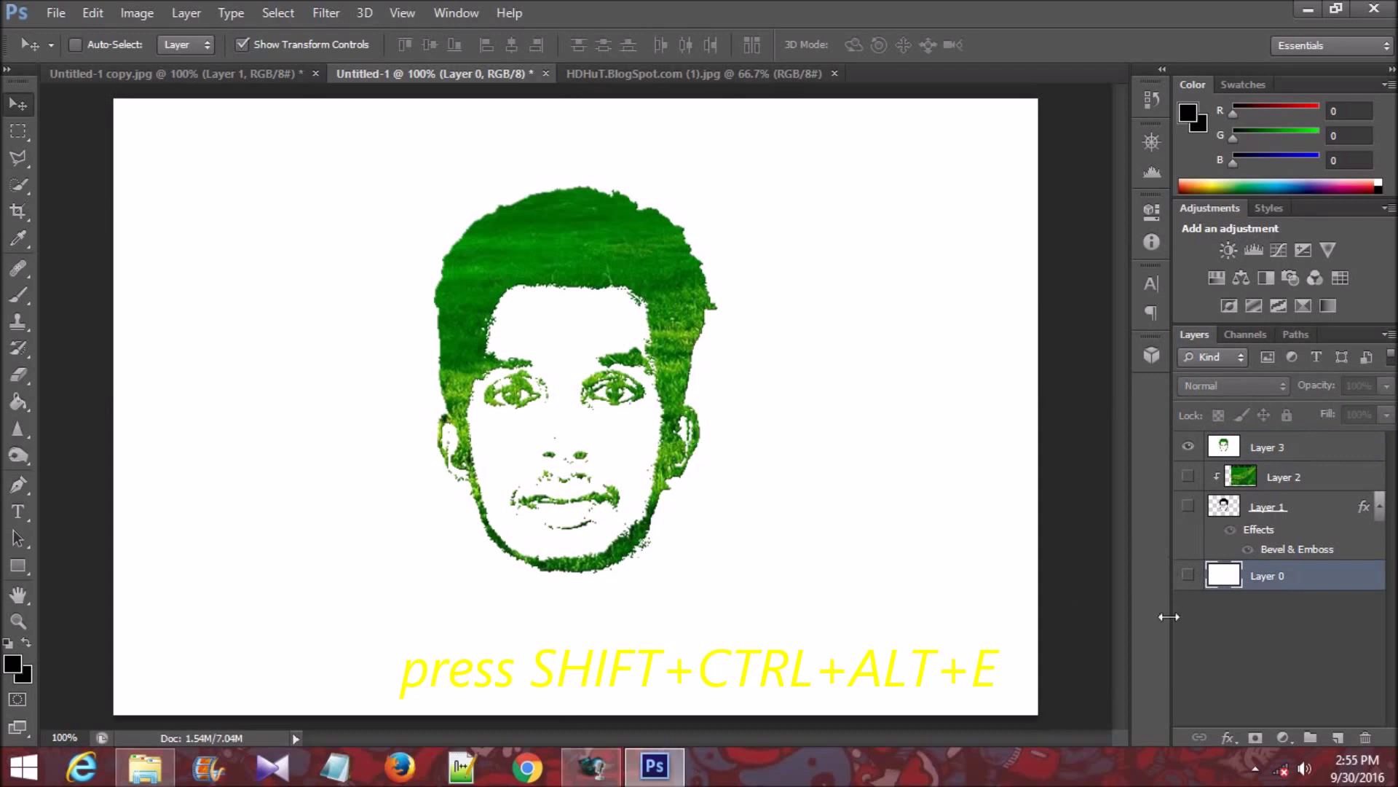
click(1188, 576)
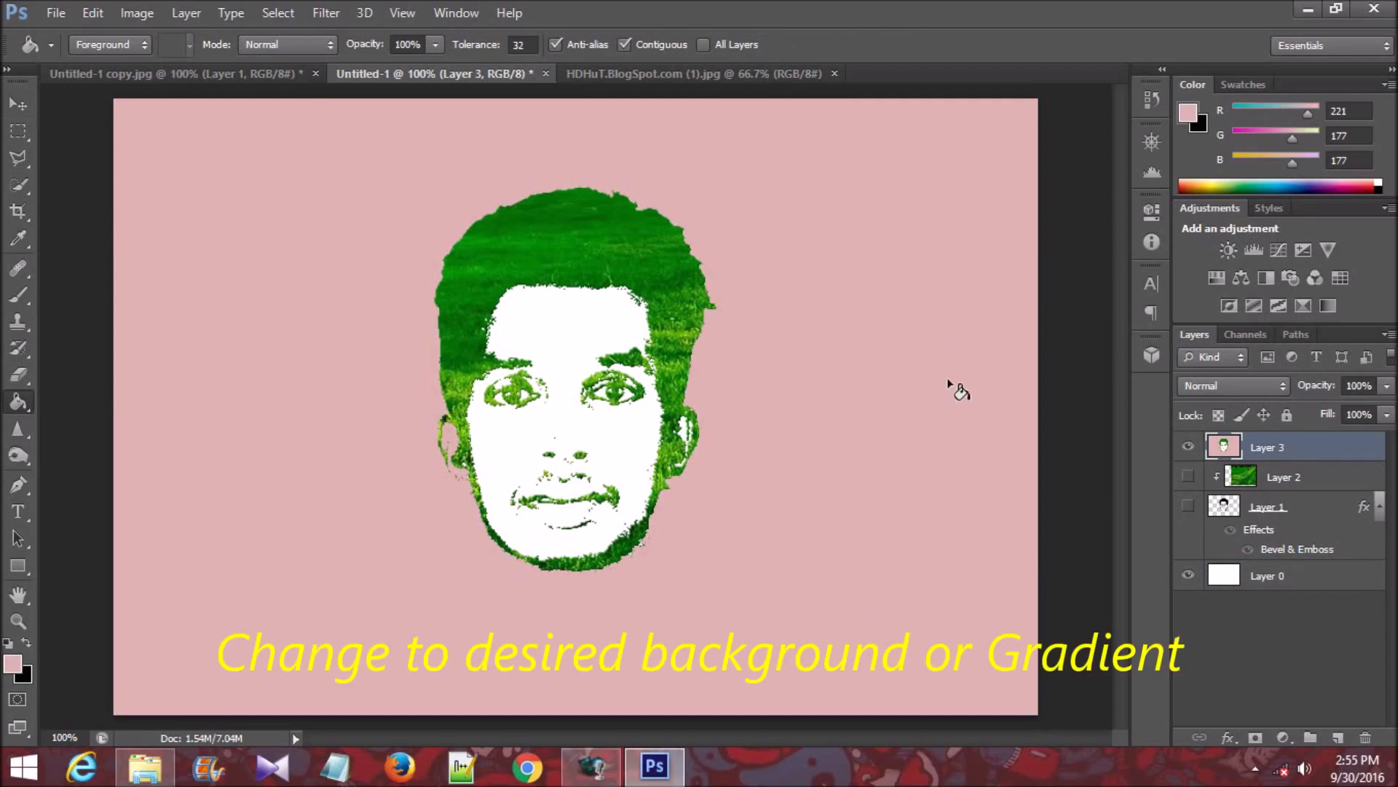
Step: Paint-bucket Layer 3's background with yellow-green, green, then purple, finishing with black
click(1221, 182)
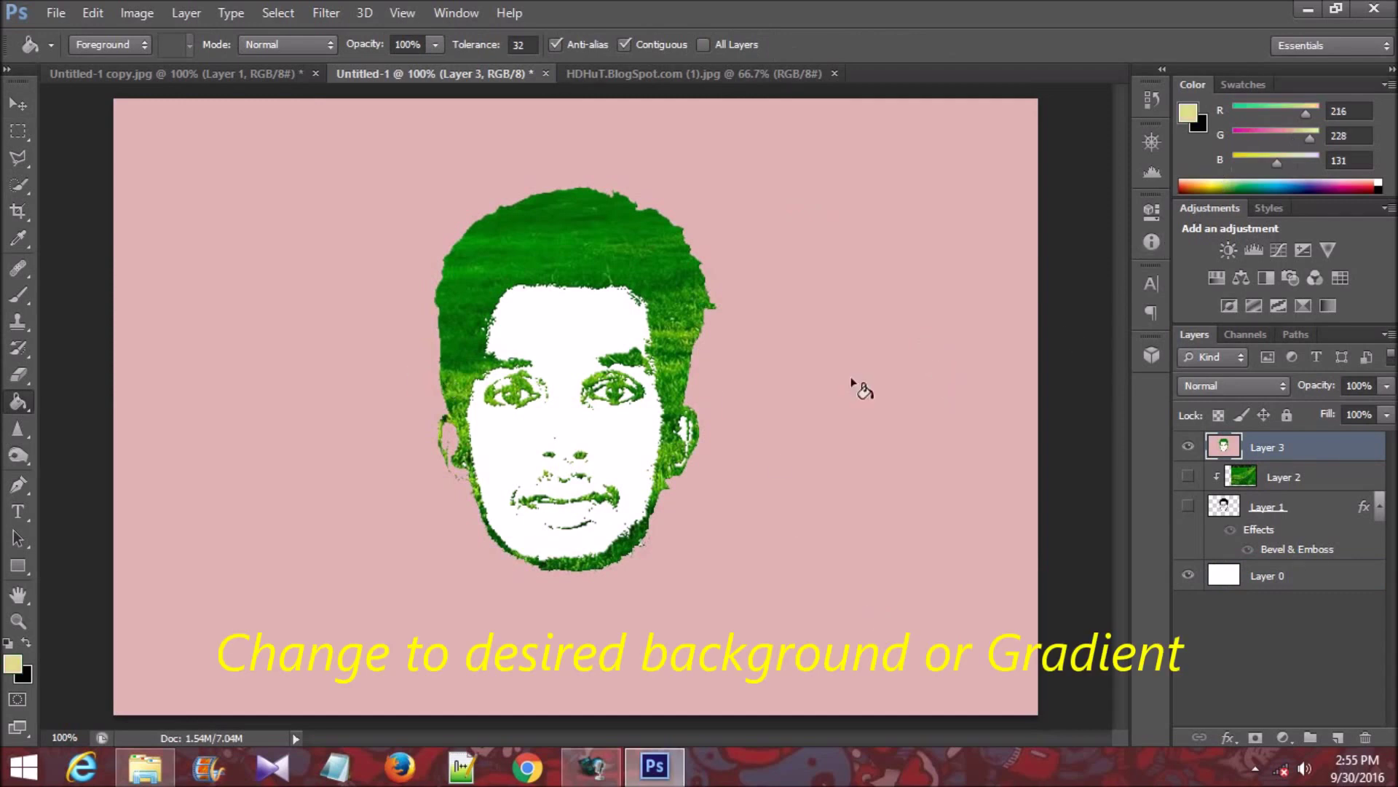
click(736, 399)
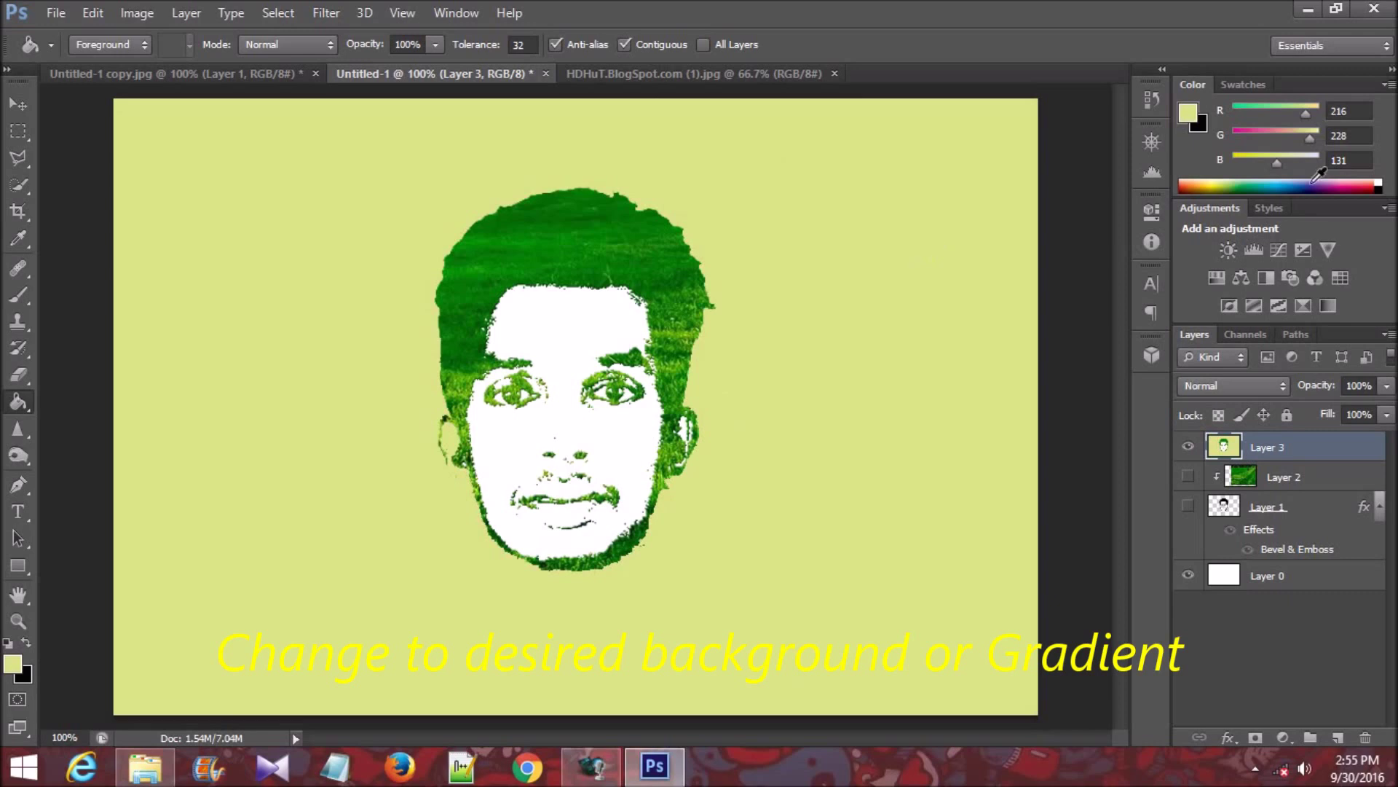
click(1245, 182)
click(808, 378)
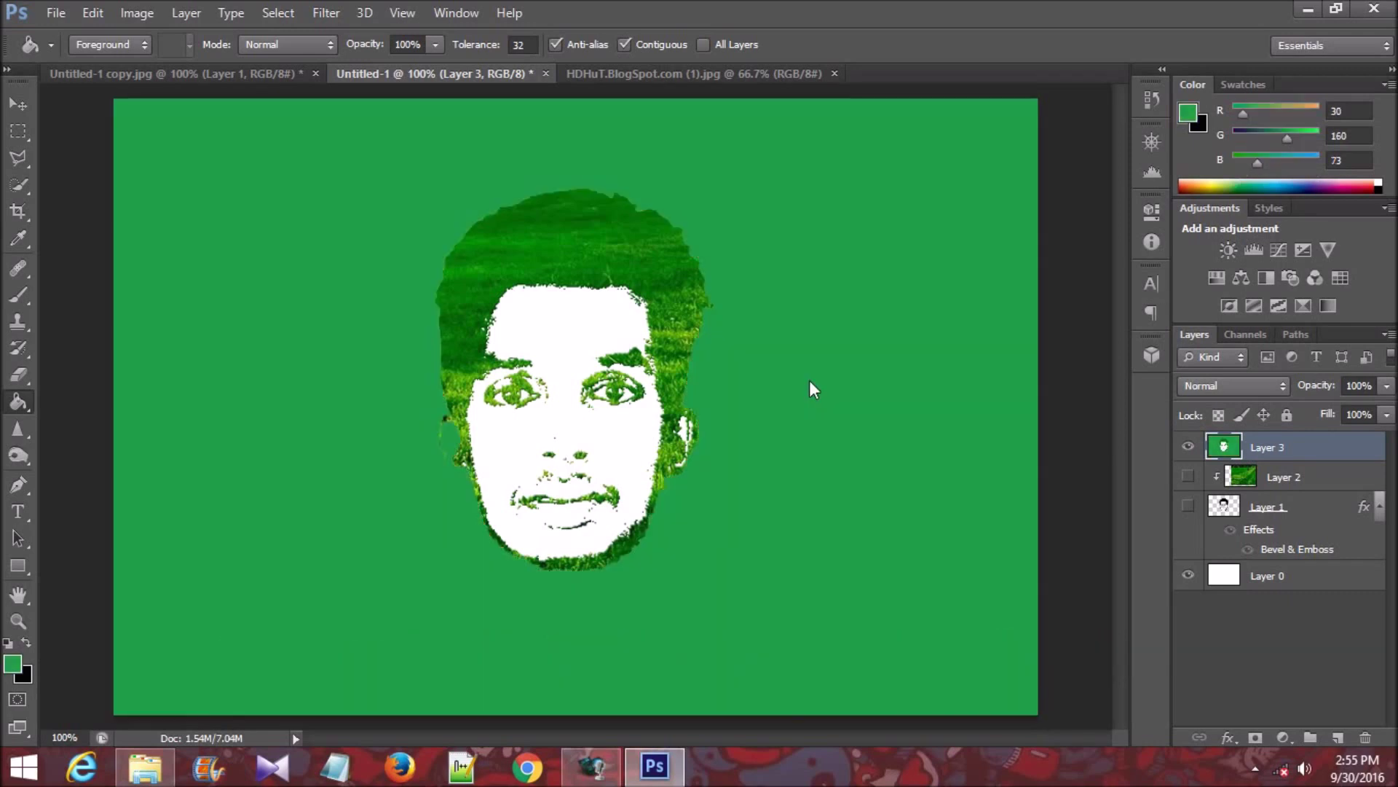
click(1321, 182)
click(869, 386)
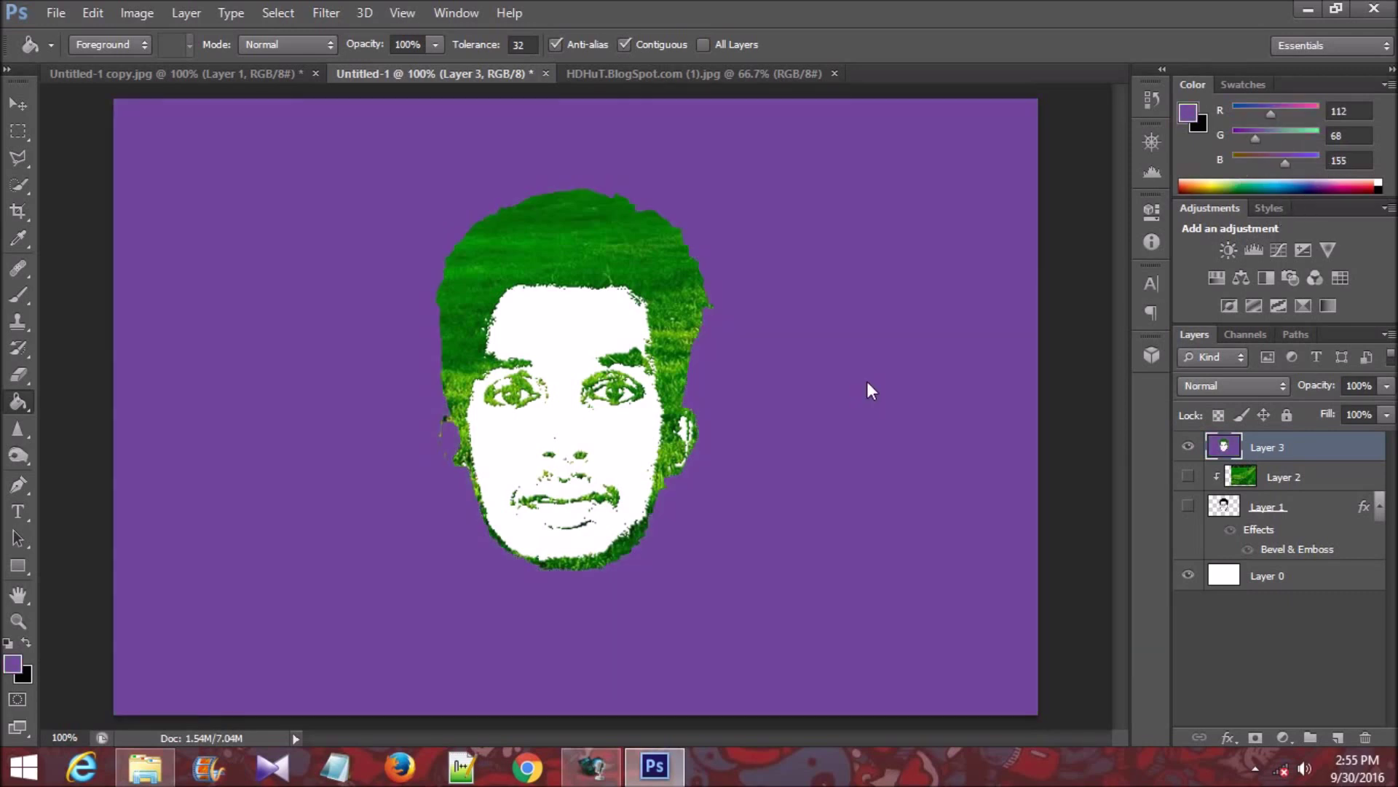
click(1379, 186)
click(854, 312)
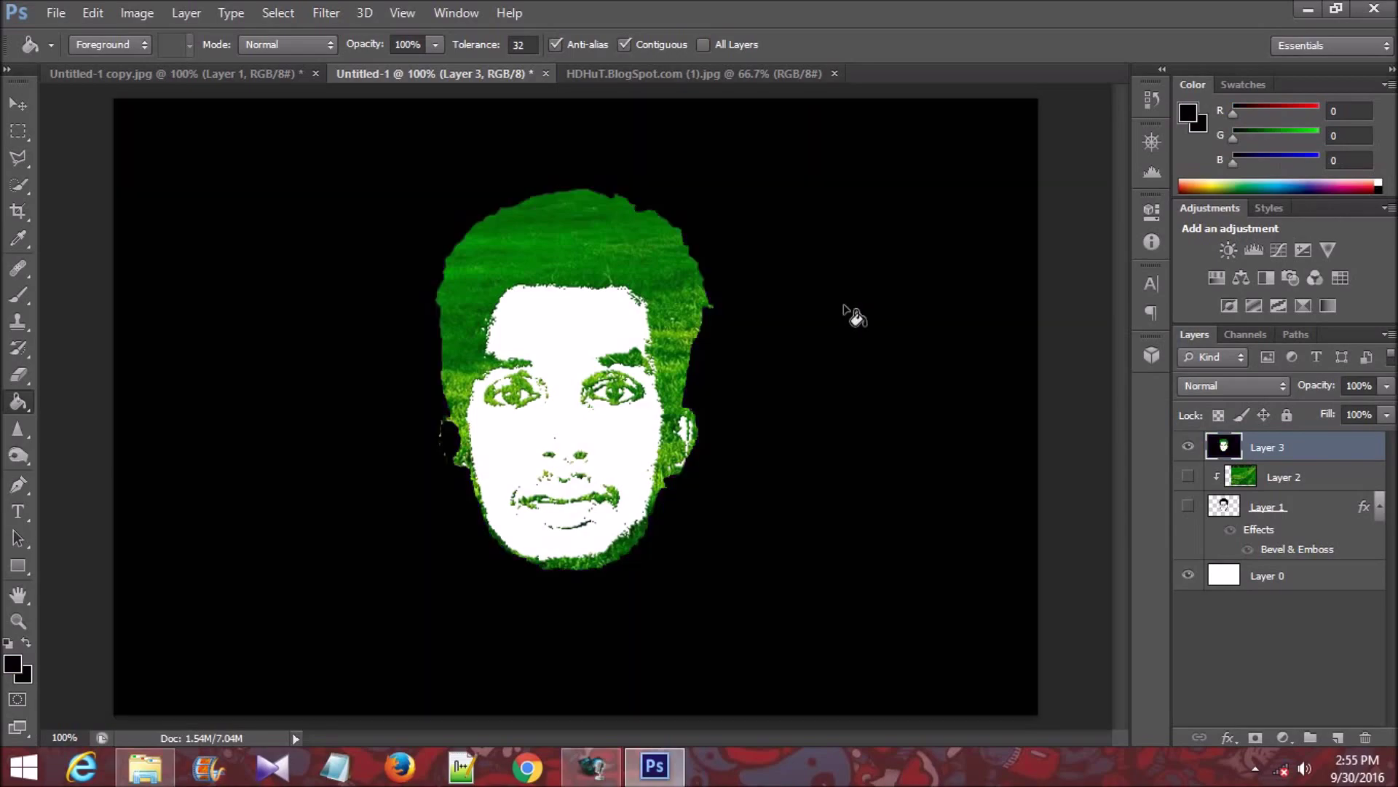